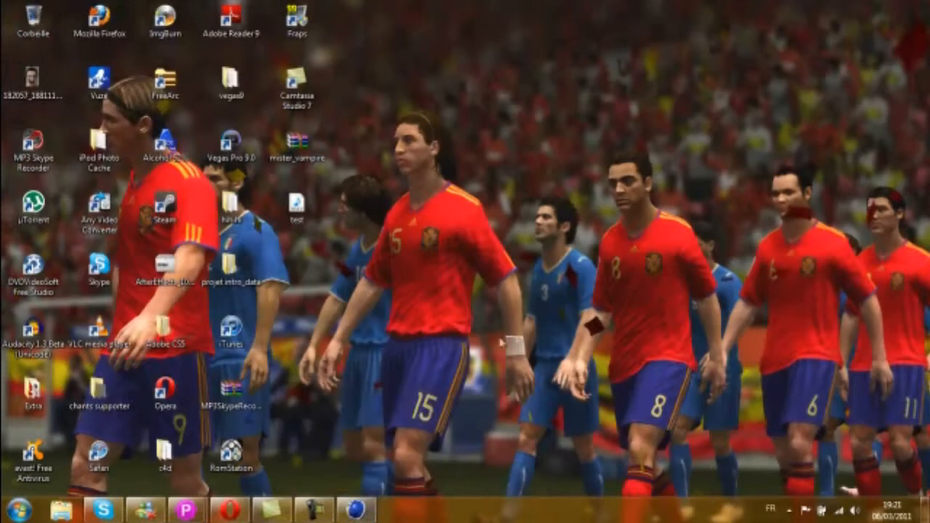
Switch to the Opera browser, search Google for "nitro4d" in a new tab and open the Nitro4d site.
left_click(229, 511)
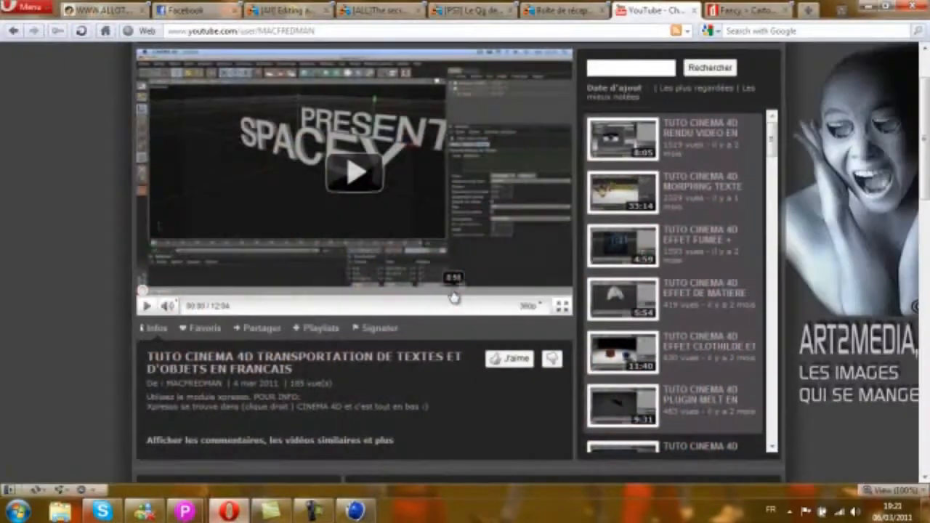
left_click(809, 11)
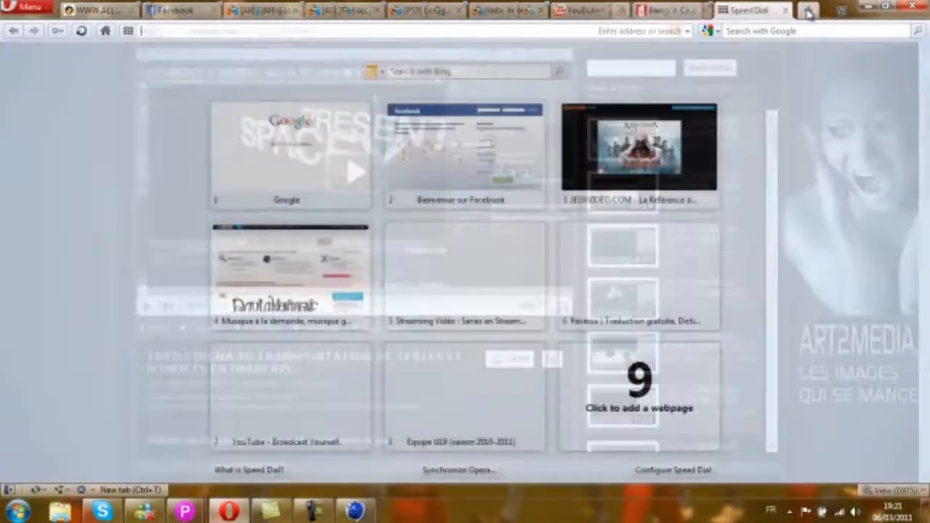
left_click(289, 188)
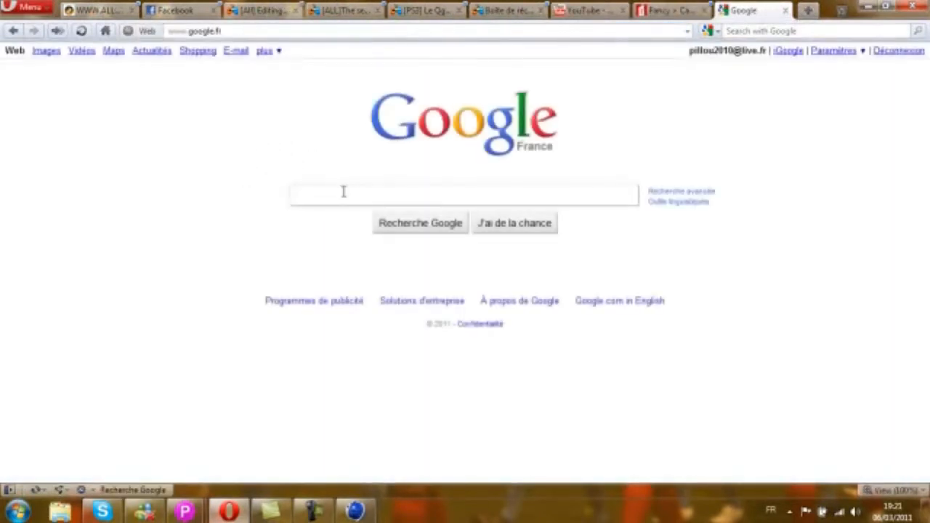
type("nitro4d")
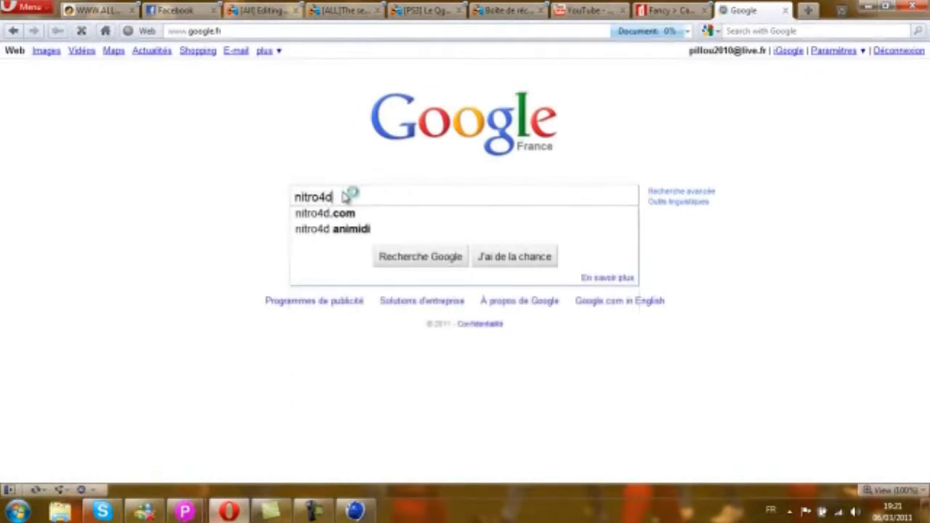
key("Return")
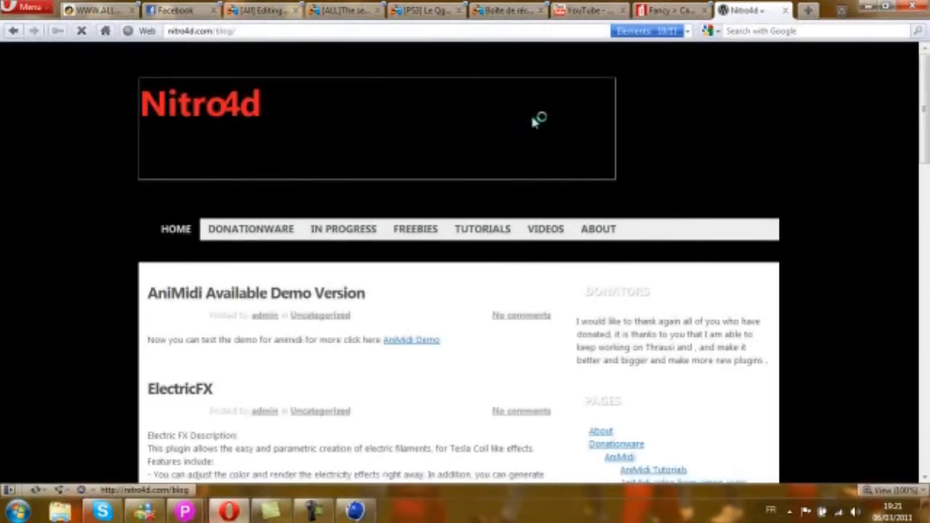
Open the Thrausi freebie page, view its download links and installation instructions, then close the page and put the browser away.
mouse_move(426, 232)
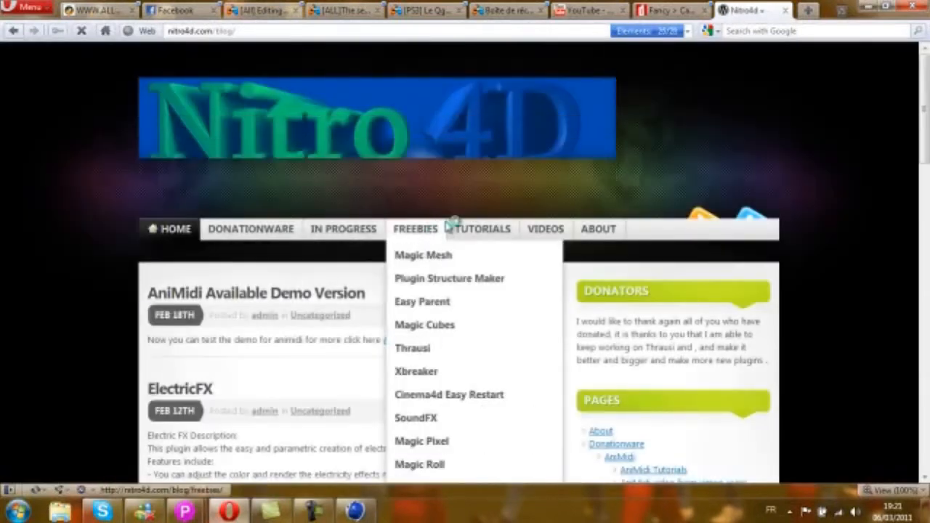
scroll(429, 231, "down", 3)
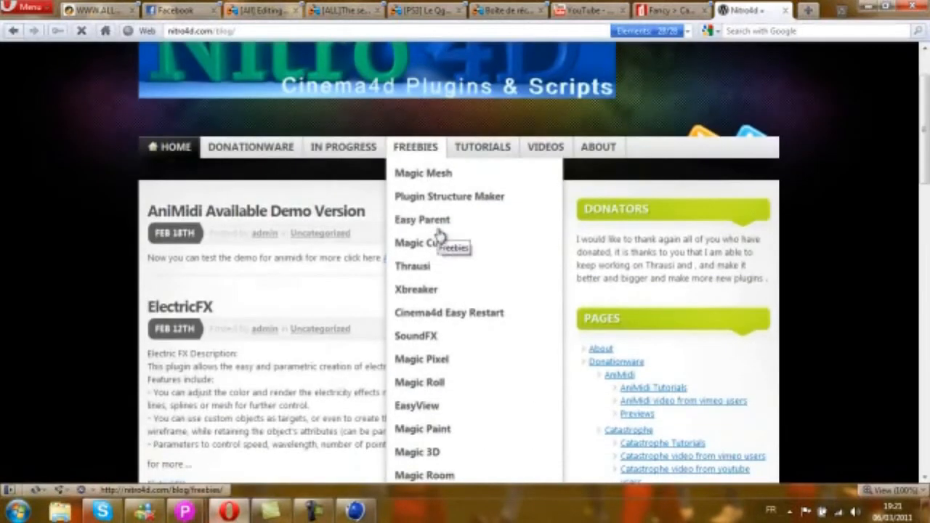
left_click(417, 267)
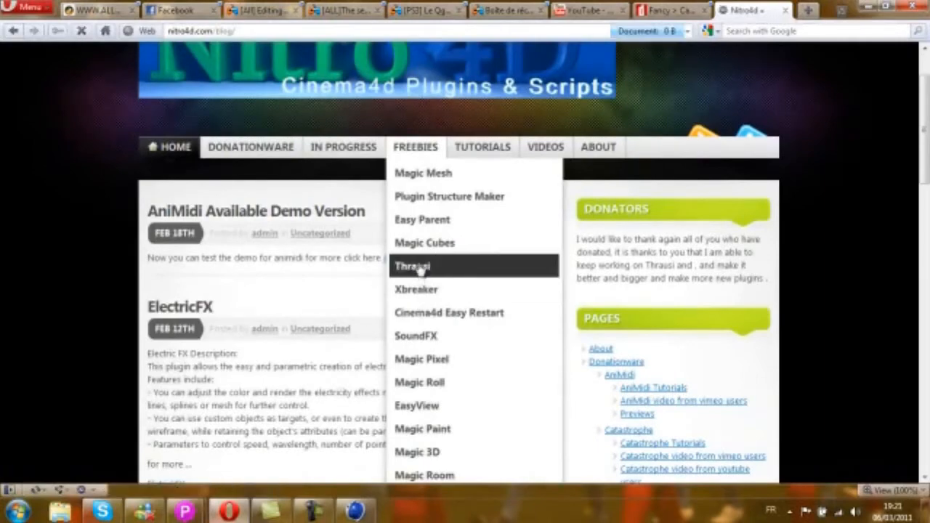
scroll(380, 249, "down", 5)
scroll(381, 249, "down", 15)
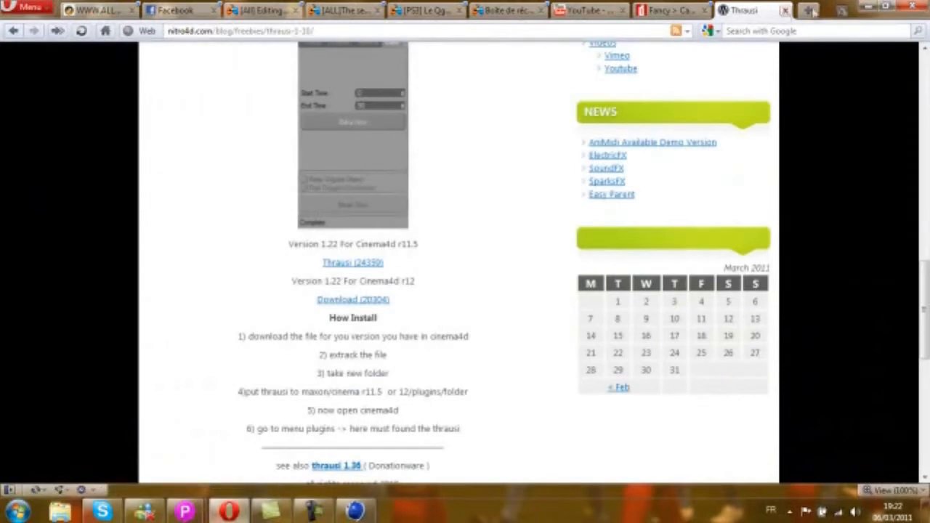
left_click(786, 10)
left_click(866, 6)
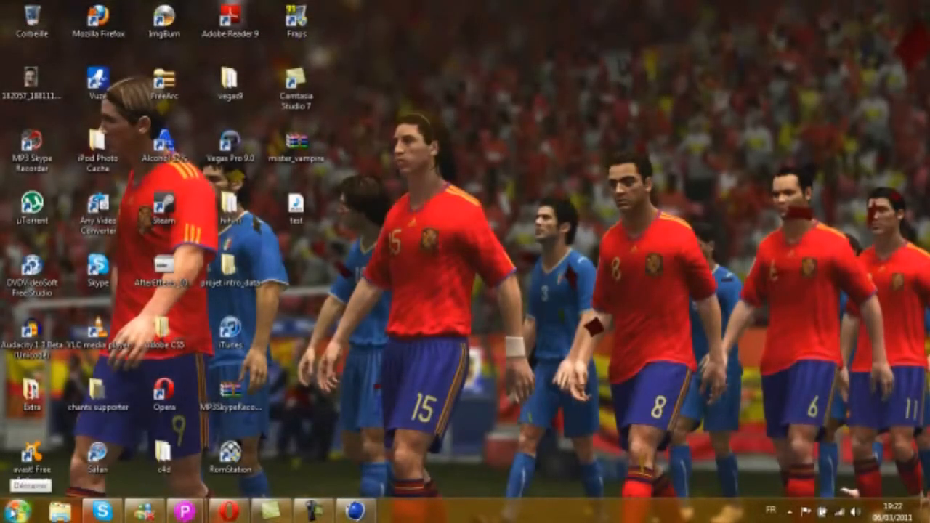
Check the CINEMA 4D R11.5 plugins folder inside Programmes\MAXON on drive C:, then close the file window.
left_click(16, 509)
left_click(245, 231)
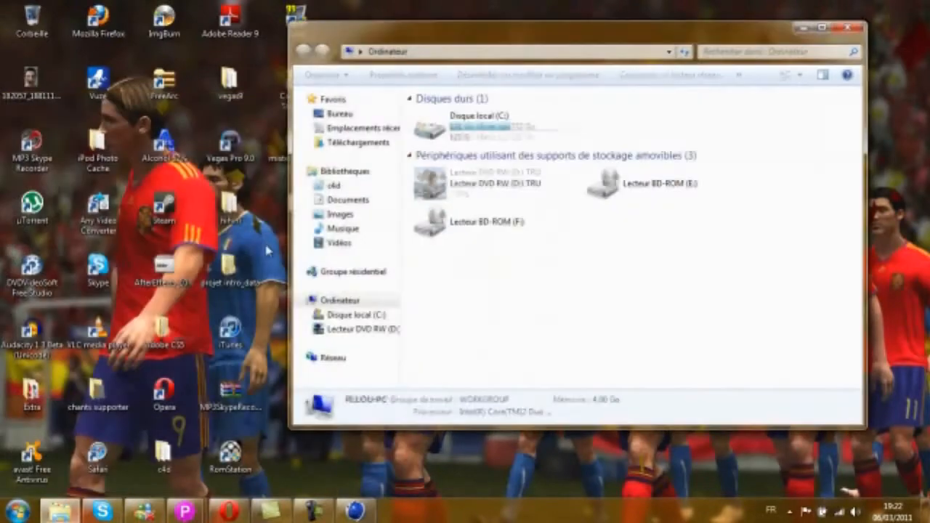
double_click(528, 123)
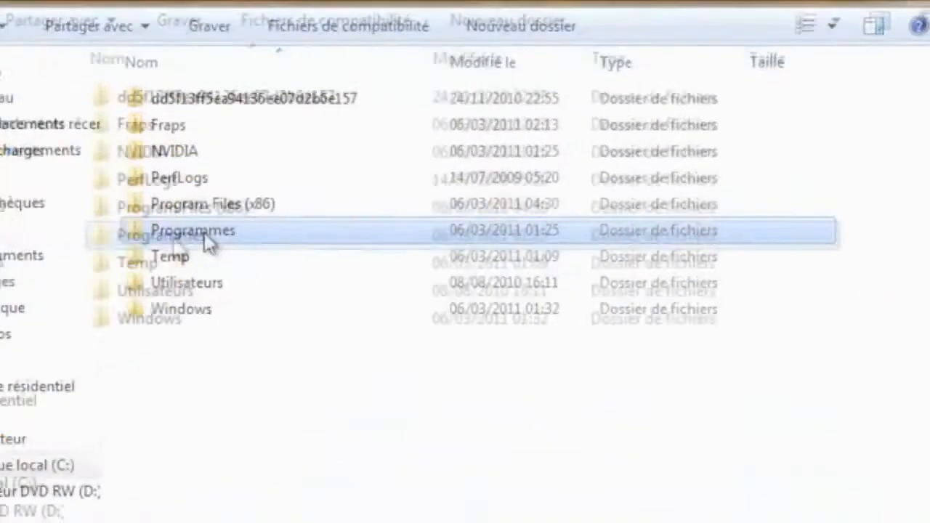
double_click(438, 191)
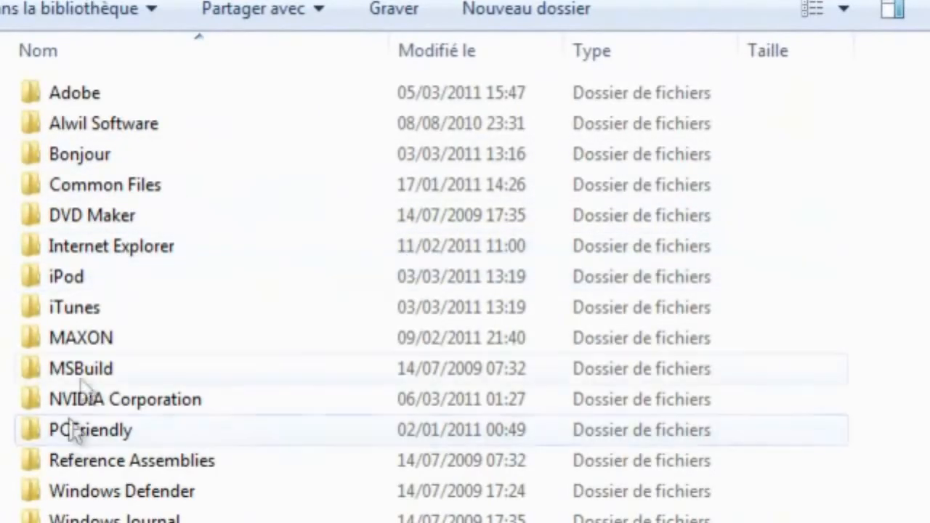
double_click(93, 338)
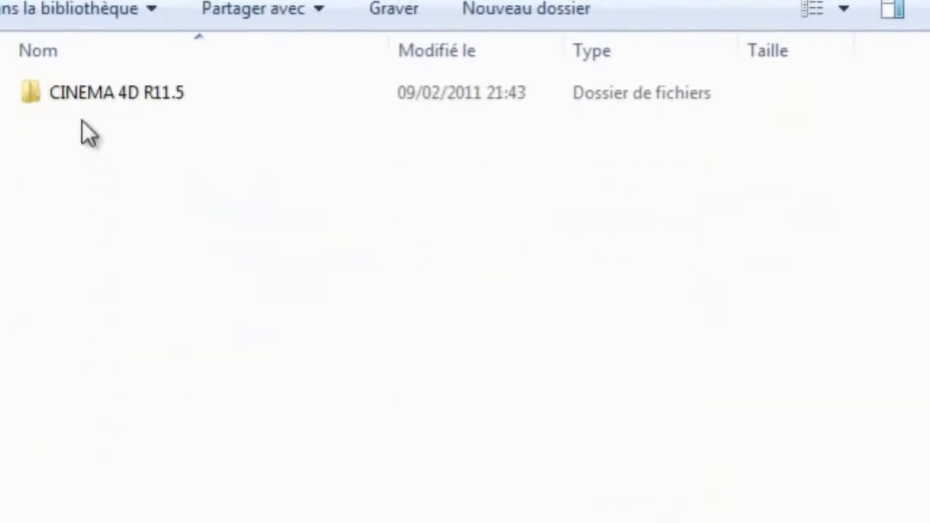
double_click(92, 95)
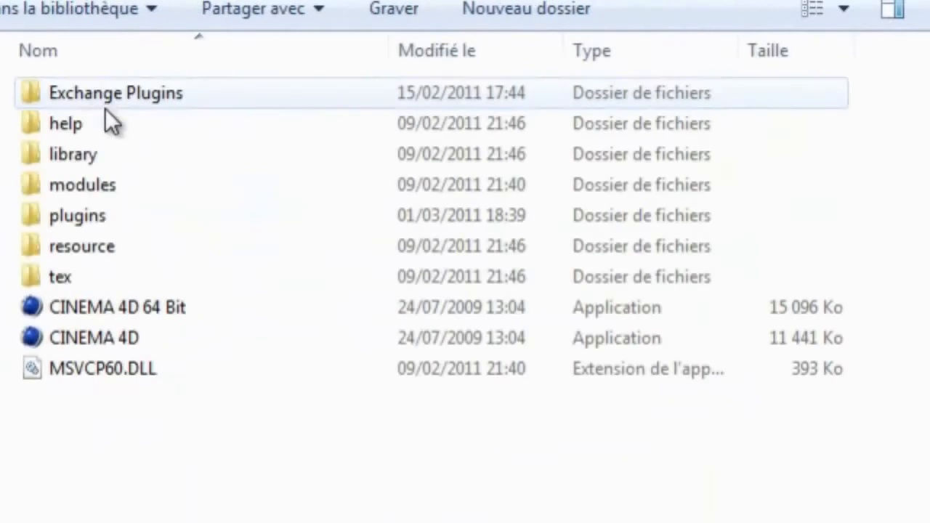
double_click(82, 218)
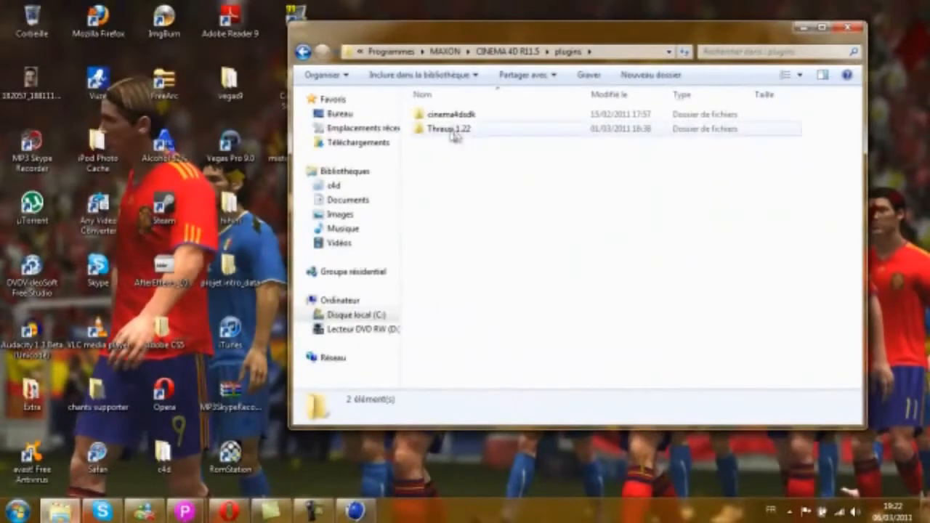
left_click(848, 27)
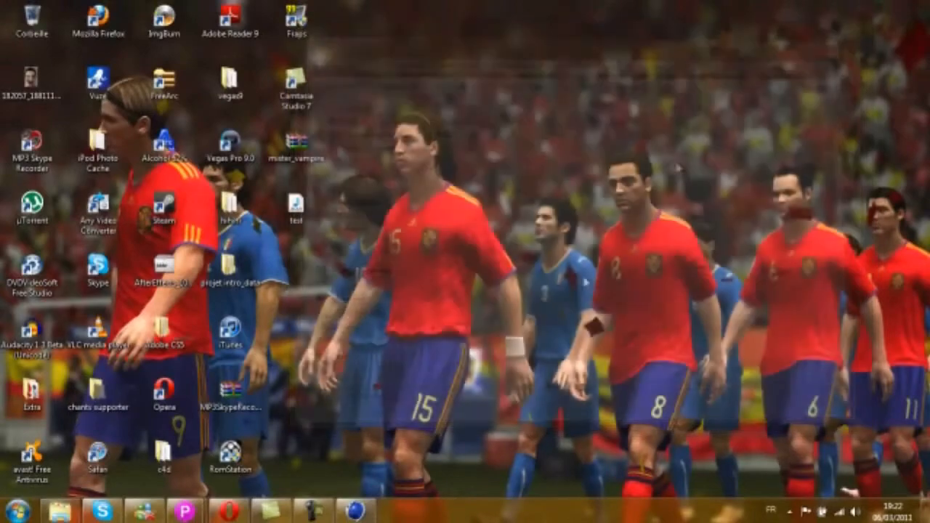
Switch to CINEMA 4D and add a Sol (floor) object to the empty scene.
left_click(356, 512)
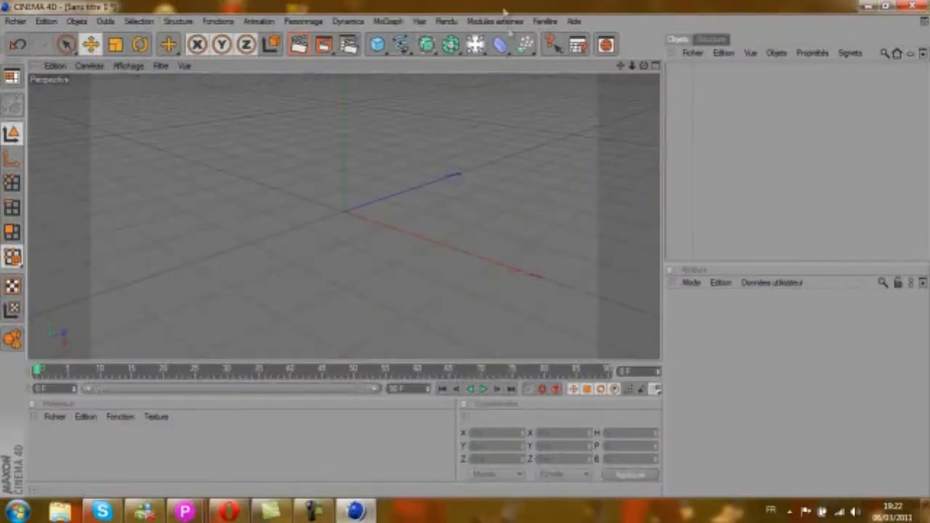
left_click(495, 24)
left_click(495, 24)
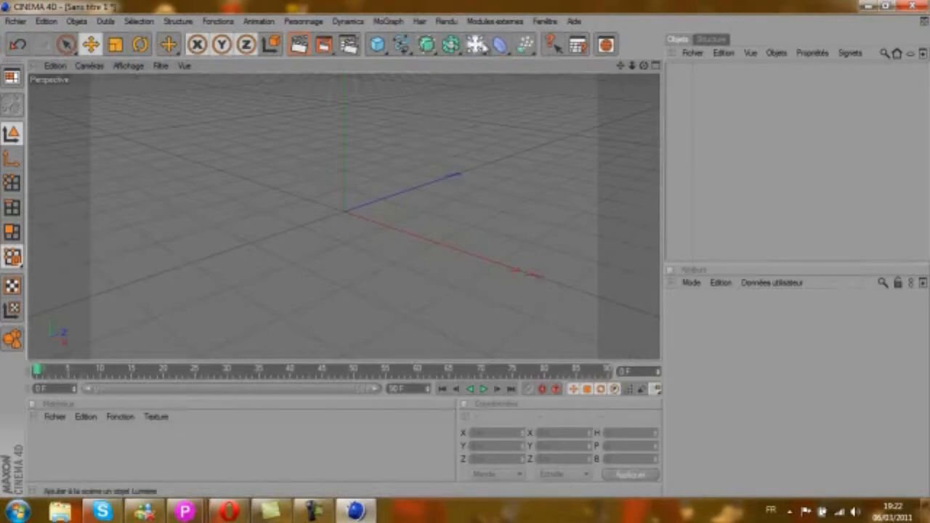
left_click(476, 45)
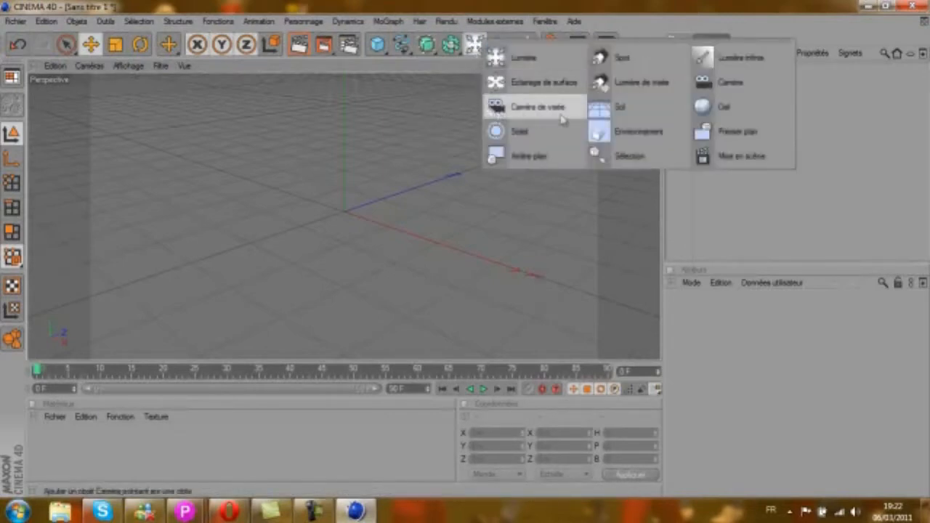
left_click(471, 27)
left_click(475, 44)
left_click(621, 108)
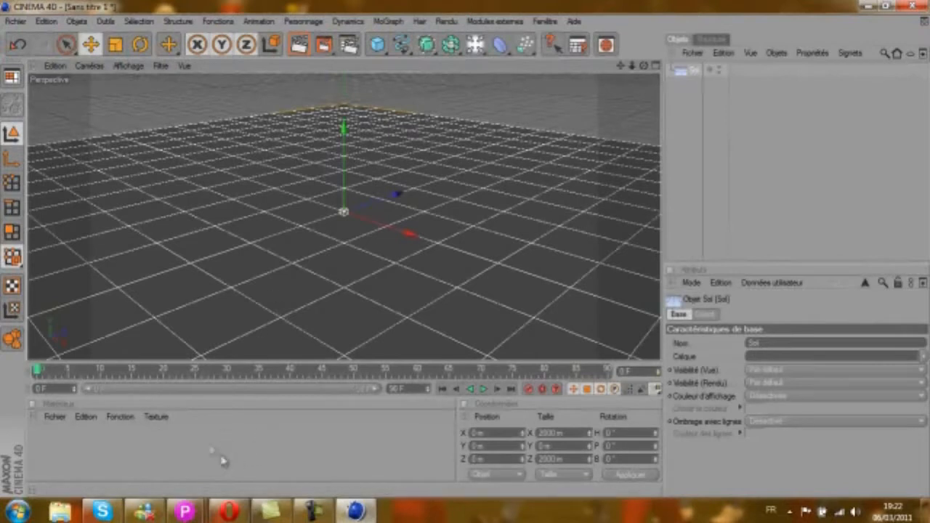
Create a new material and set its colour to pure white, RGB 255, 255, 255.
double_click(201, 445)
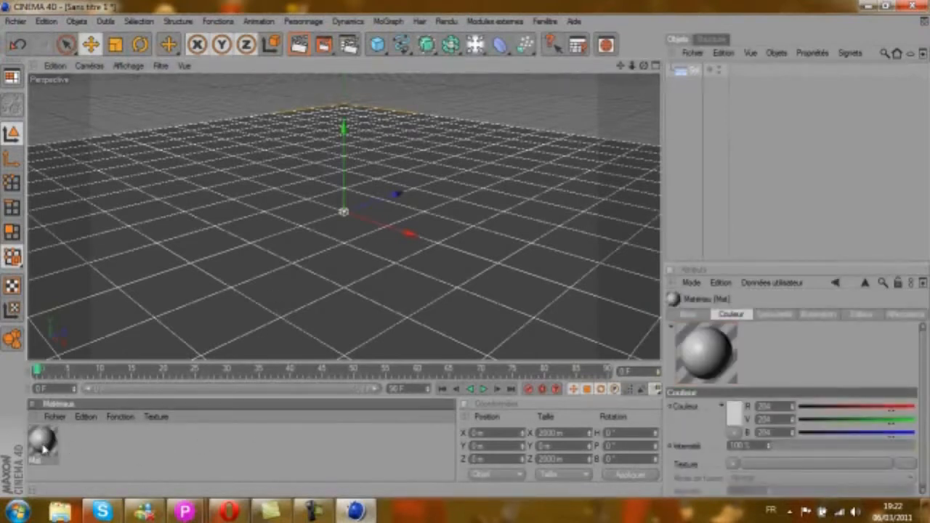
double_click(48, 451)
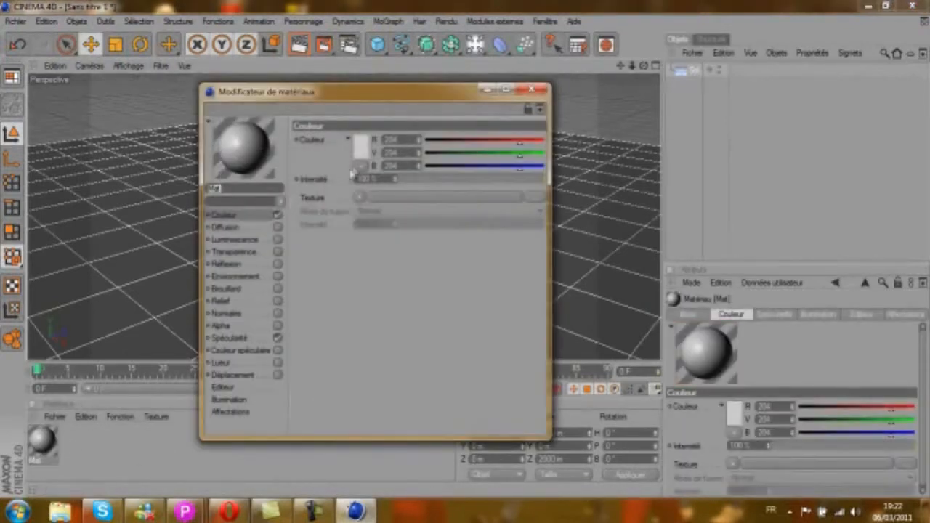
left_click(361, 150)
left_click_drag(312, 162, 259, 138)
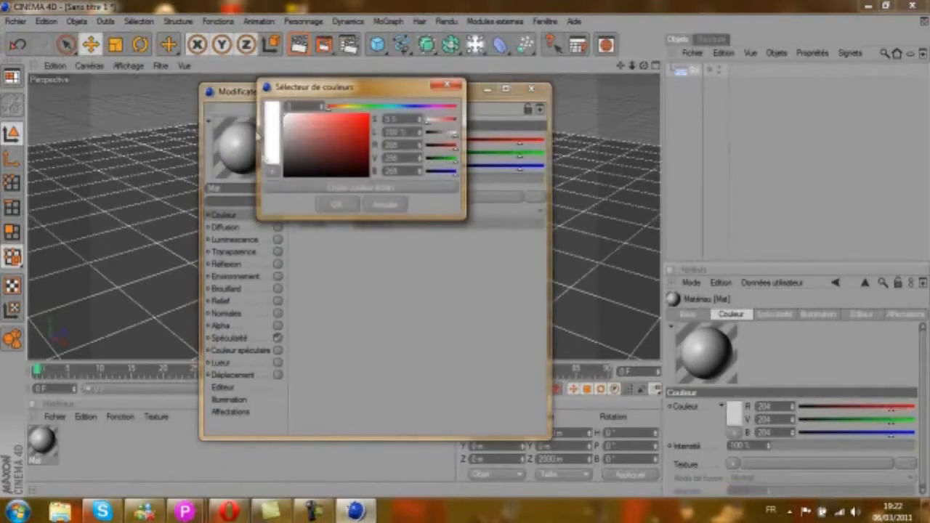
left_click(334, 206)
Enable reflection on the material with a Fresnel shader as its texture, and close the material editor.
left_click(278, 264)
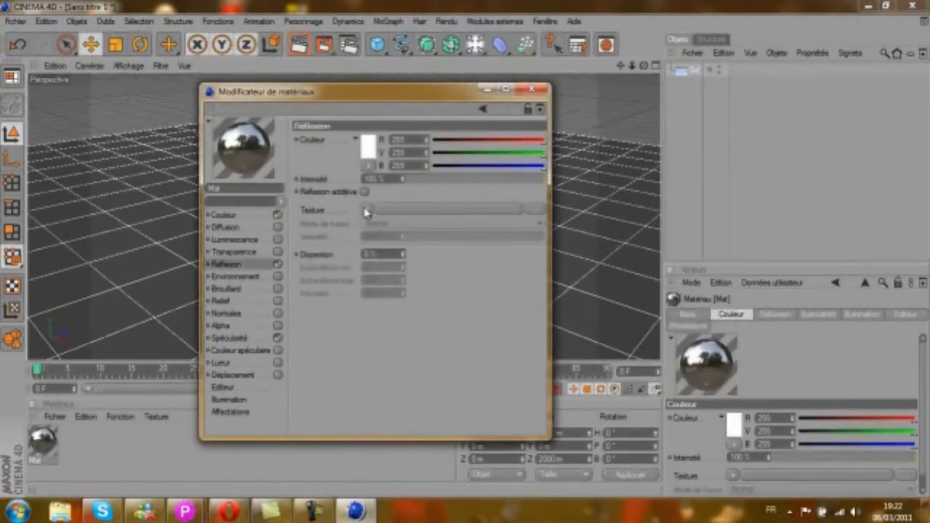
left_click(363, 210)
left_click(379, 339)
left_click(363, 209)
left_click(376, 352)
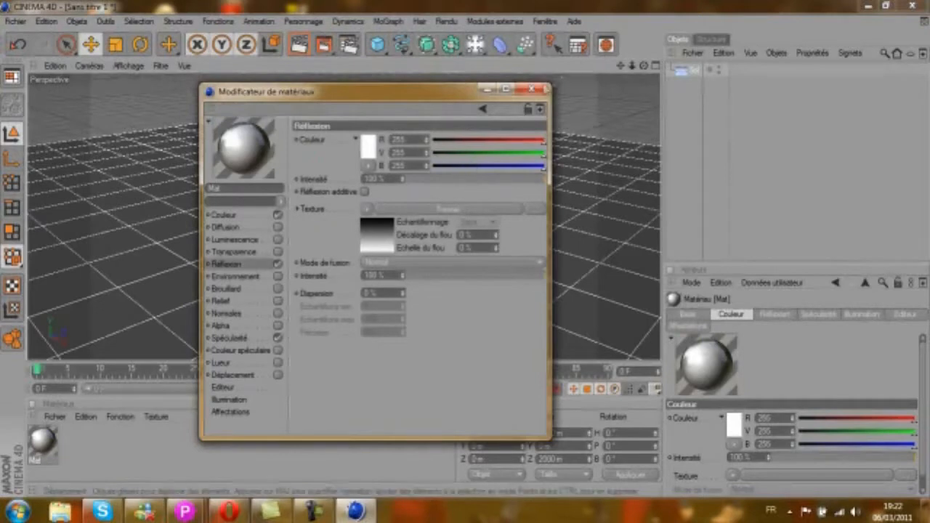
left_click(533, 88)
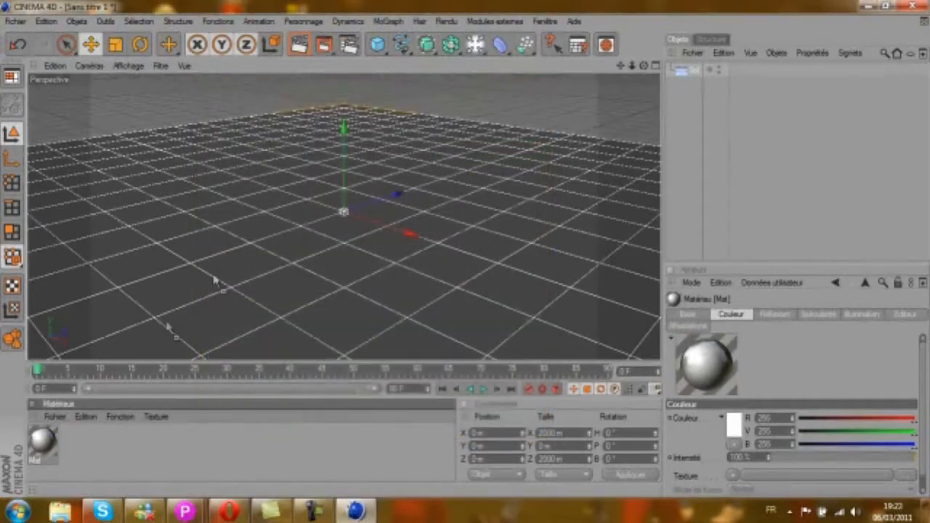
Apply the white reflective material to the Sol object.
left_click_drag(167, 329, 168, 329)
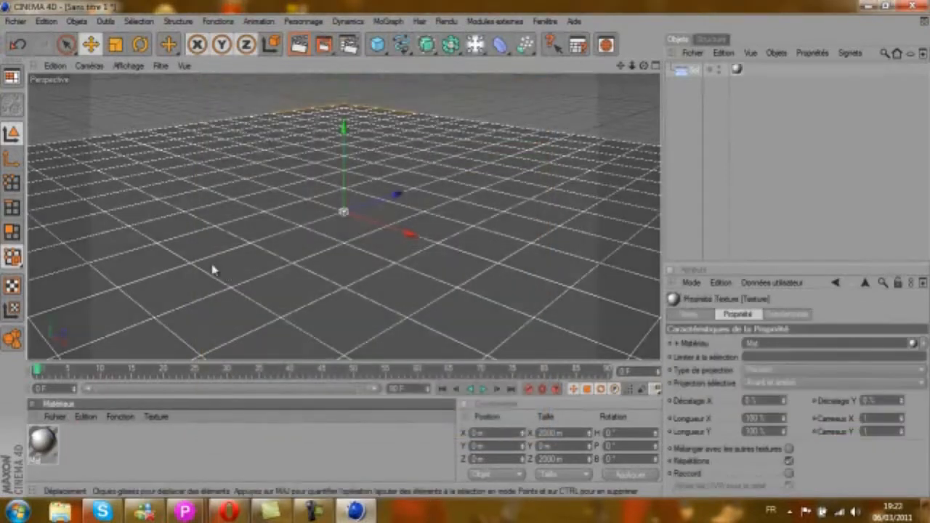
left_click(698, 102)
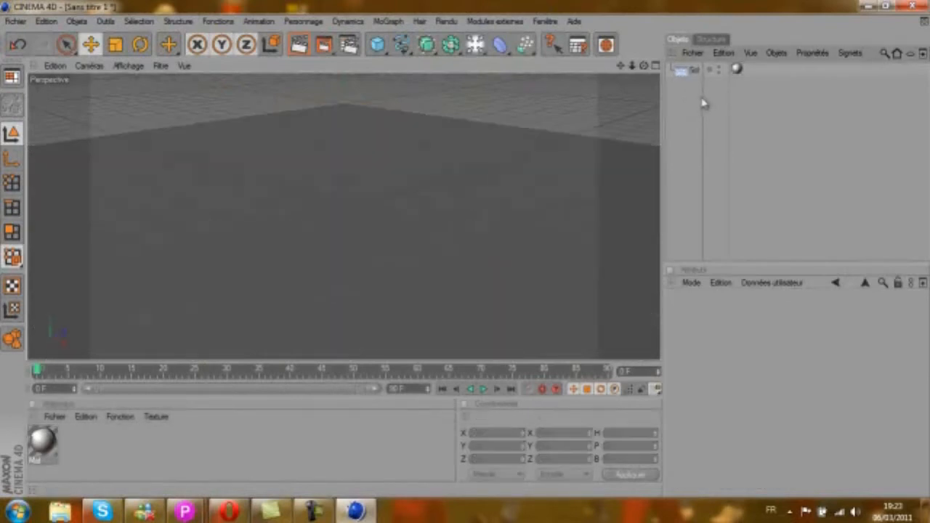
left_click(682, 72)
left_click(696, 119)
Give the Sol object the MoGraph rigid body (Corps rigide) property.
left_click(693, 75)
right_click(693, 75)
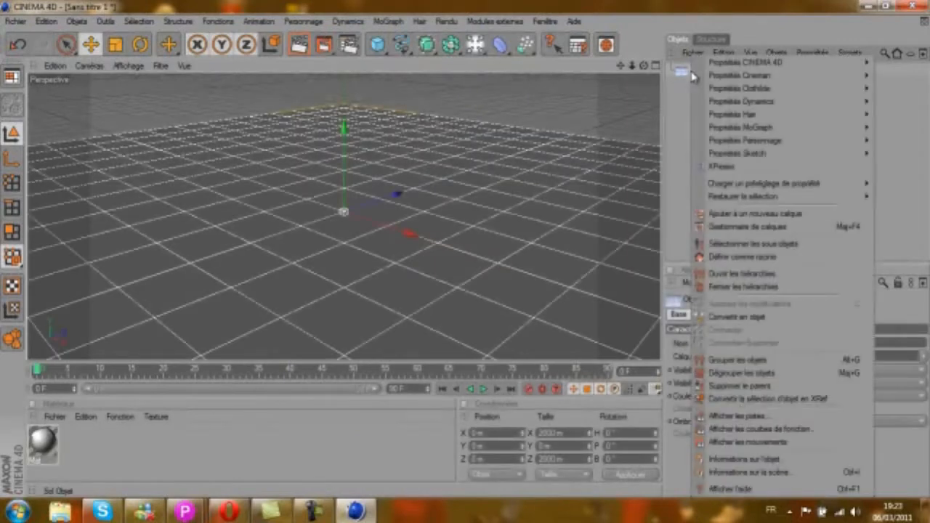
mouse_move(721, 108)
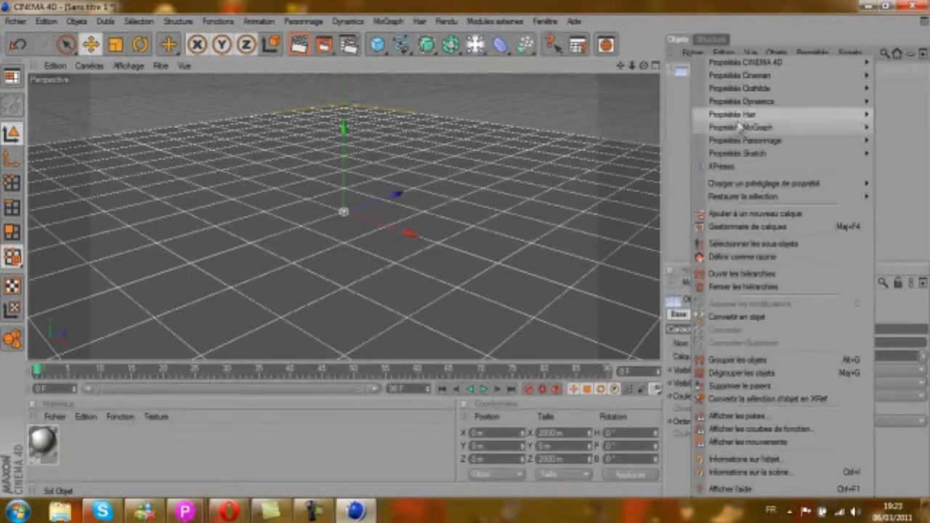
mouse_move(736, 129)
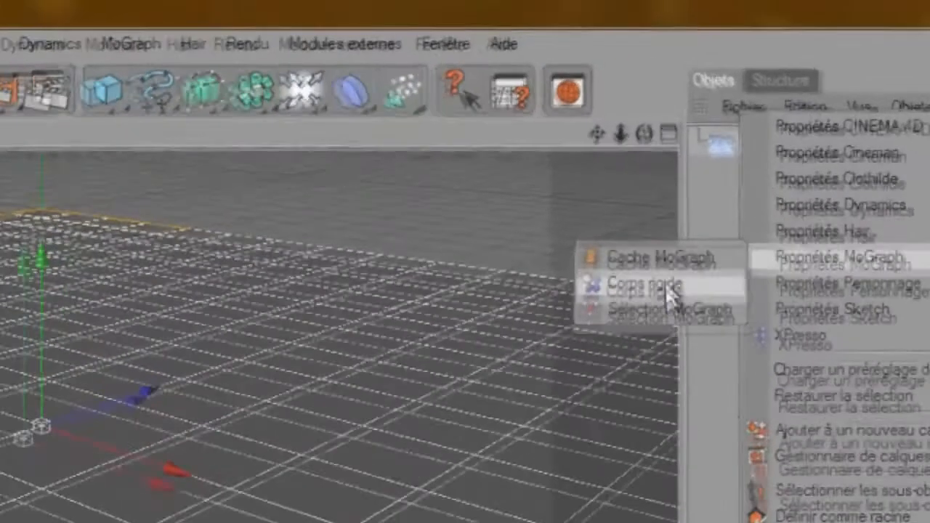
left_click(668, 291)
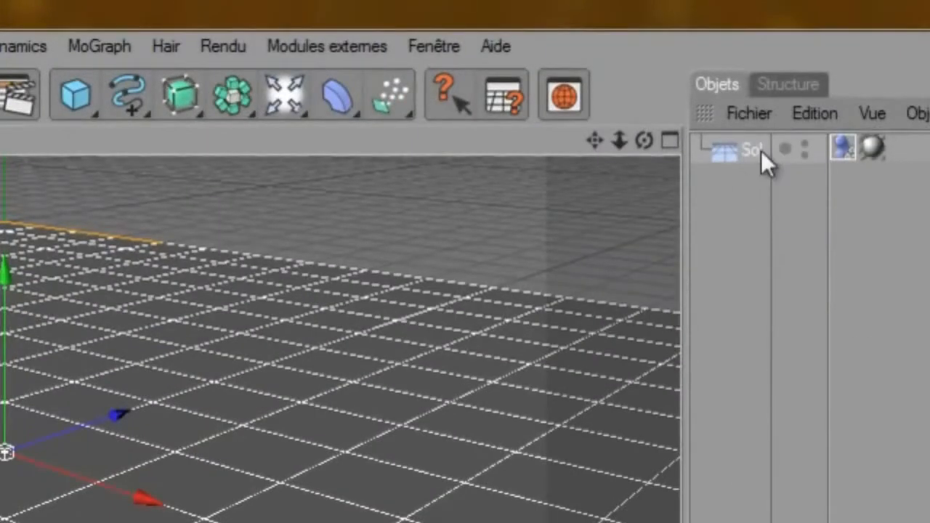
left_click(748, 259)
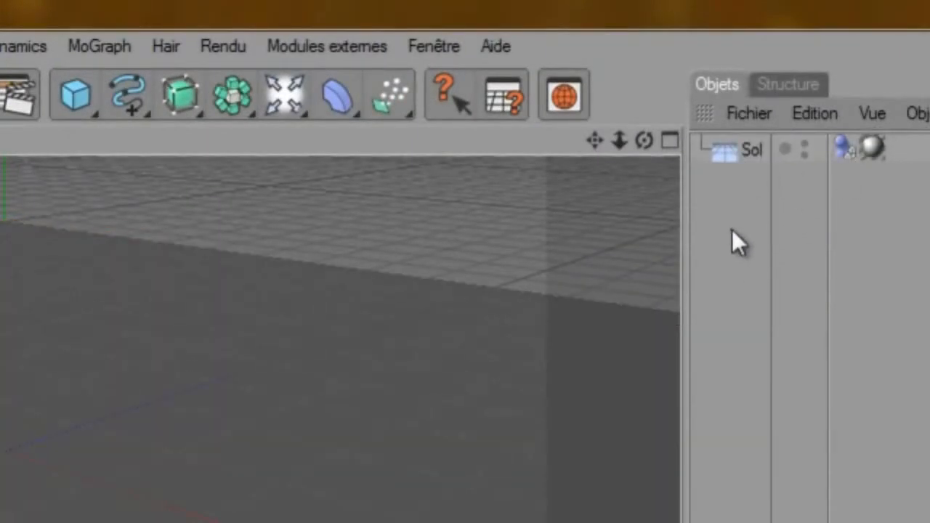
left_click(844, 140)
left_click(718, 256)
left_click(93, 44)
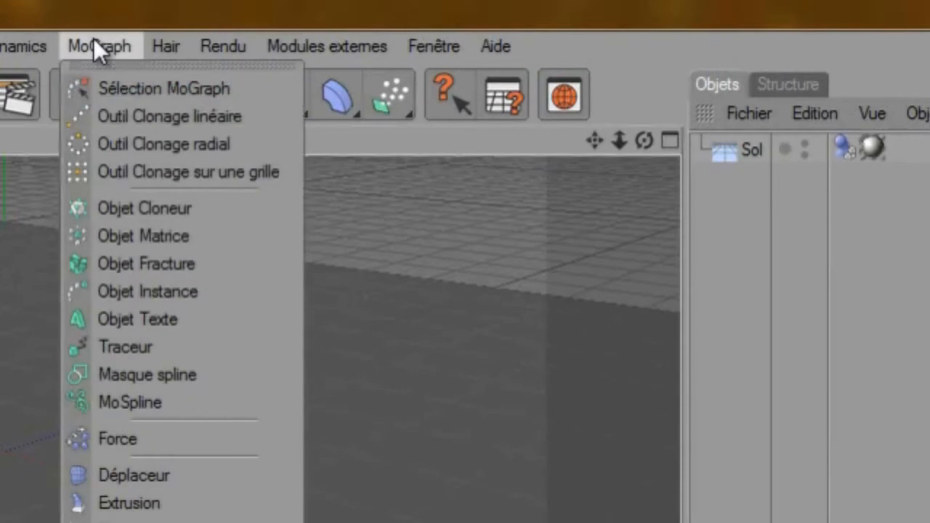
left_click(142, 320)
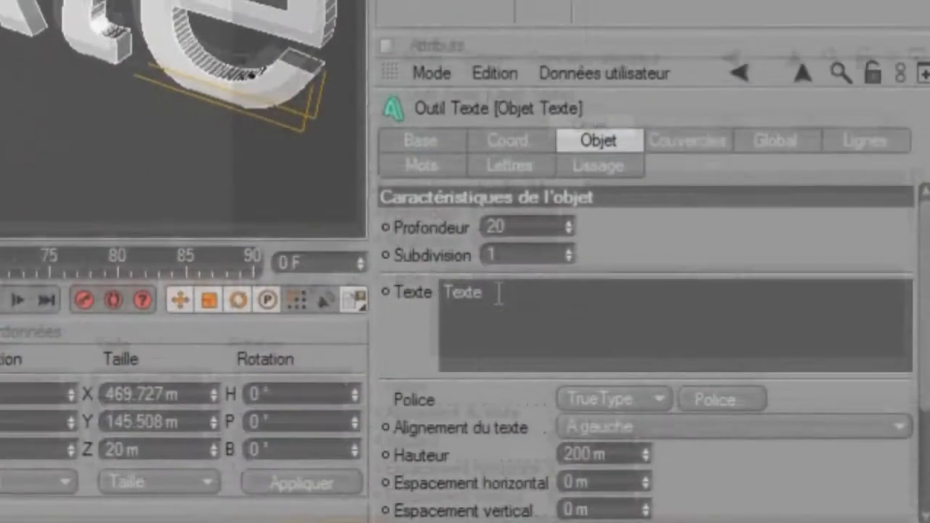
left_click_drag(498, 294, 361, 300)
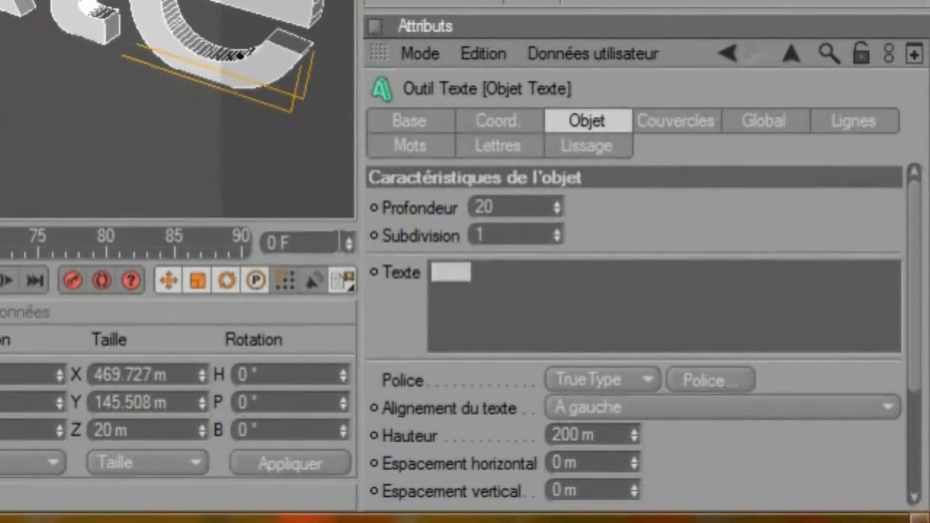
key("BackSpace")
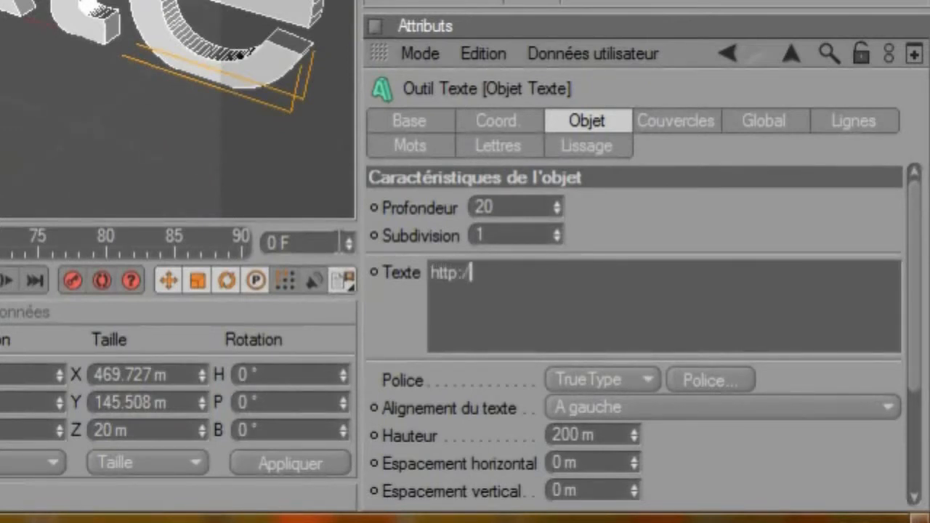
type("www.")
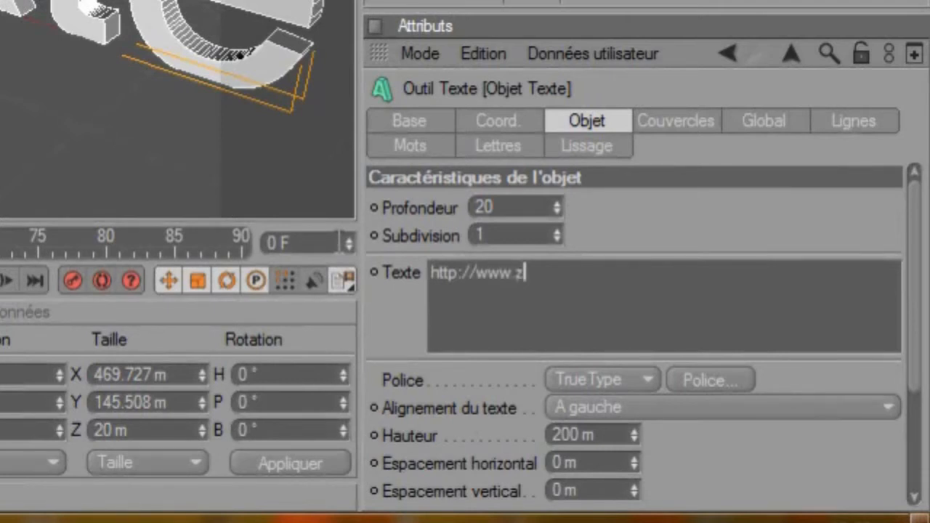
type("ZyD0xX")
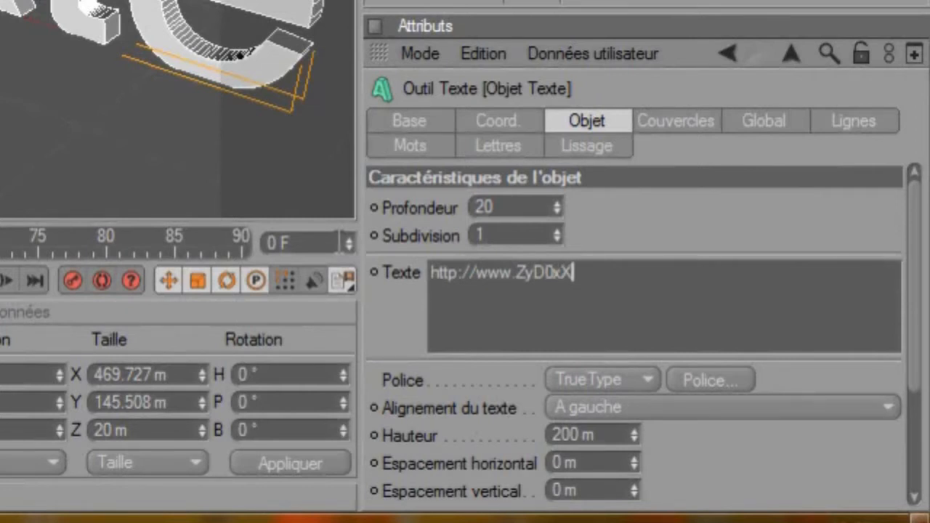
key("BackSpace")
key("BackSpace")
key("BackSpace")
key("BackSpace")
key("BackSpace")
key("BackSpace")
type("youtube.con/user")
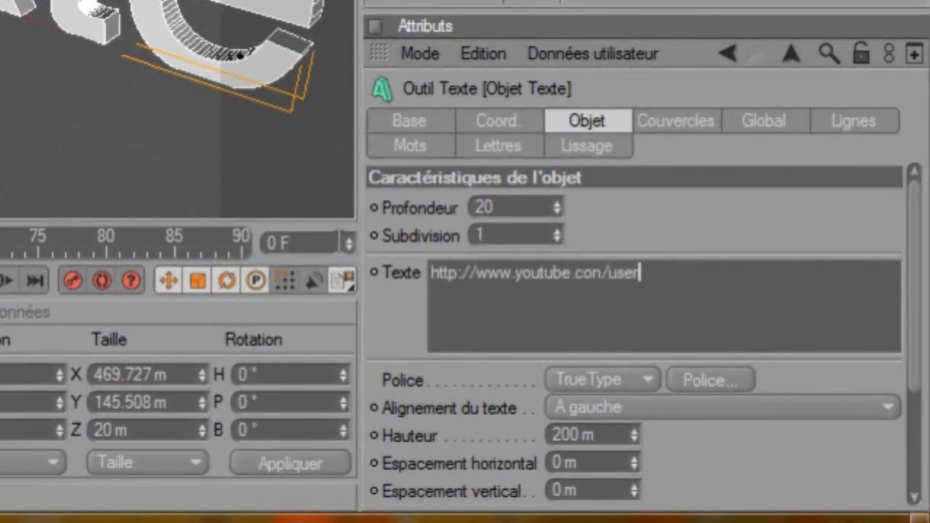
type("/ZyDGuX")
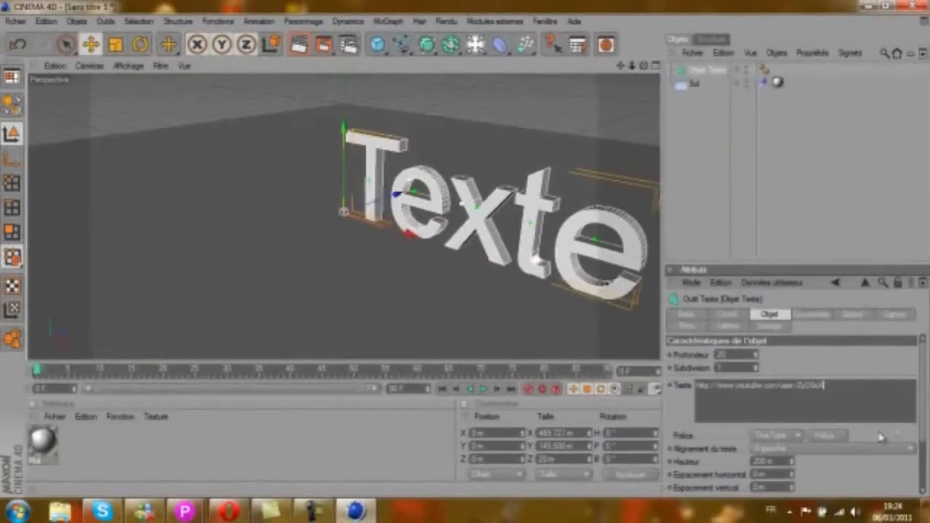
Set the text object's font to Super Mario Bros.
left_click(830, 435)
scroll(108, 189, "down", 8)
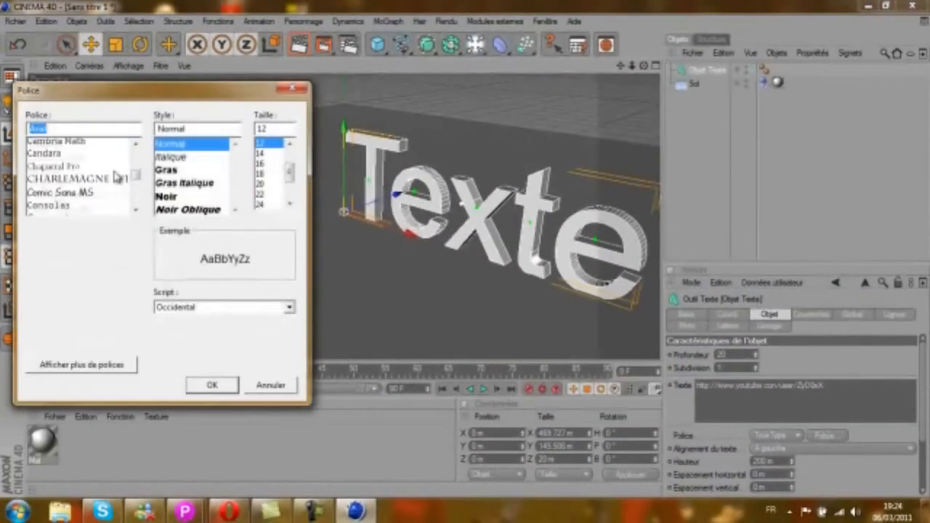
scroll(108, 182, "down", 10)
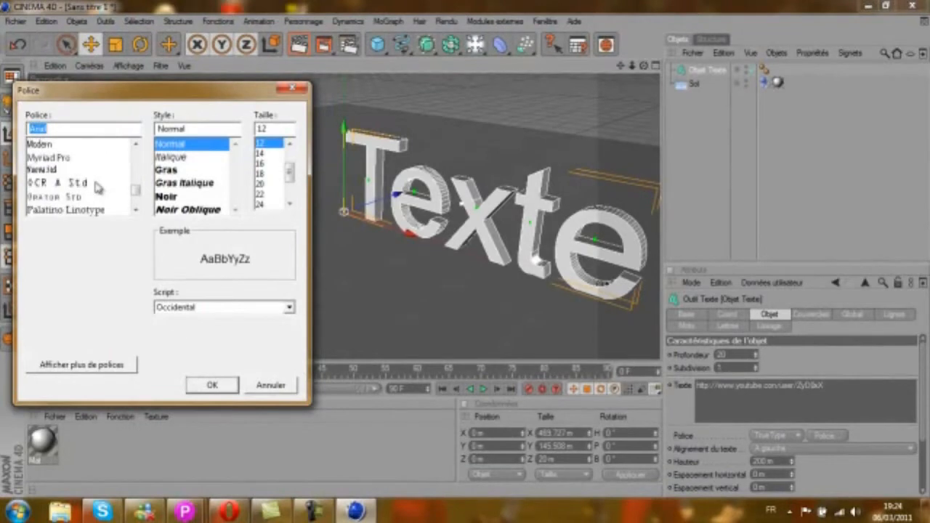
scroll(99, 188, "down", 10)
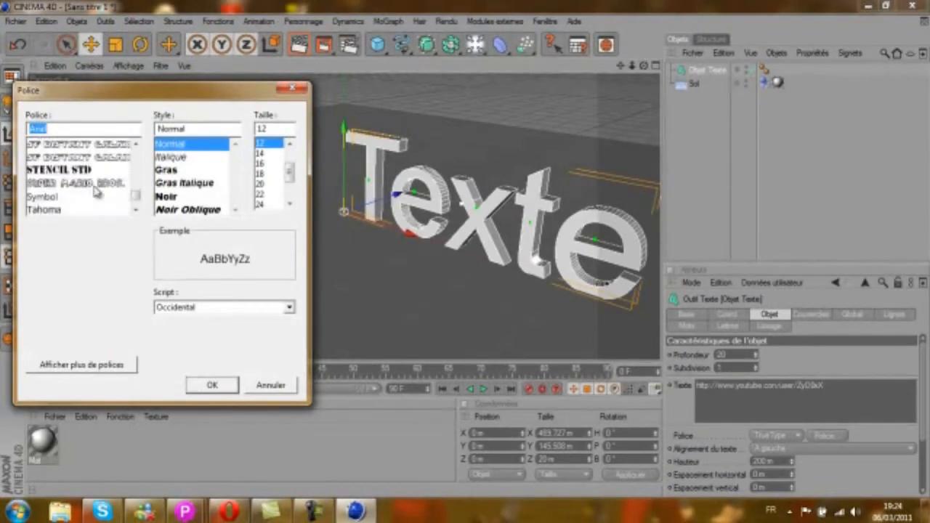
left_click(83, 183)
left_click(210, 386)
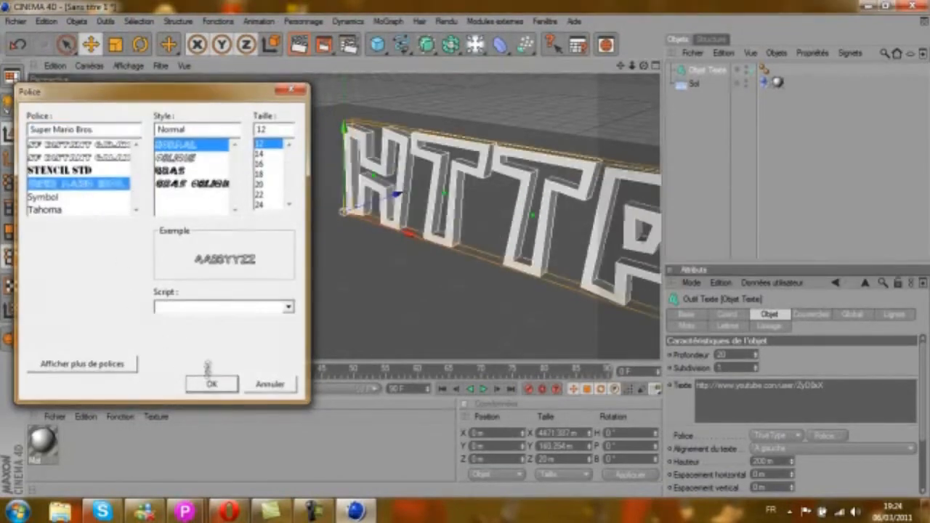
Scale the text object to 0.23 on X and 0.52 on Y, and move it along X to about -611 m.
left_click_drag(407, 233, 573, 291)
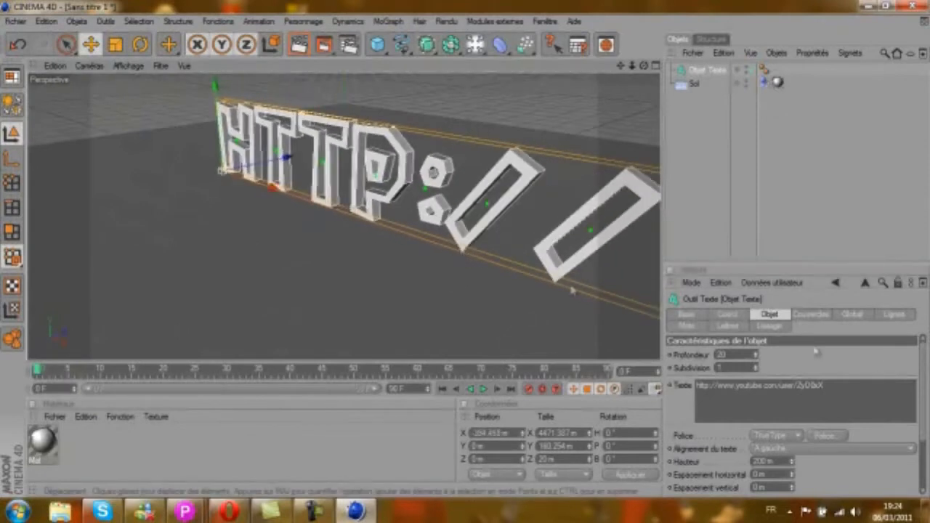
left_click(729, 315)
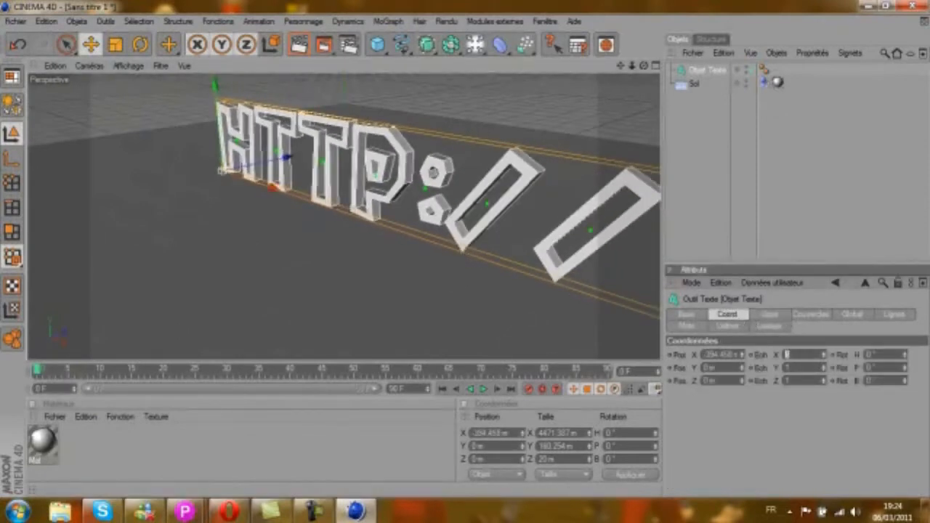
type("0.23")
key("Return")
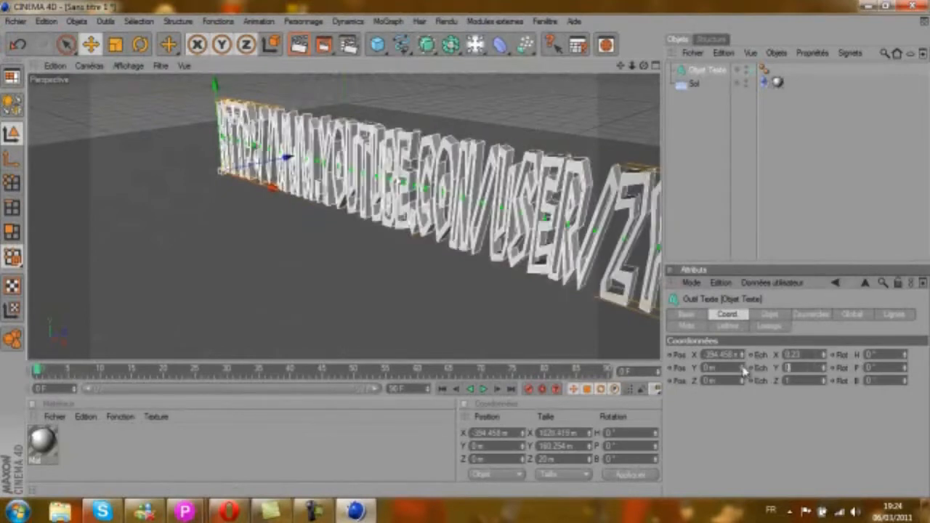
key("Return")
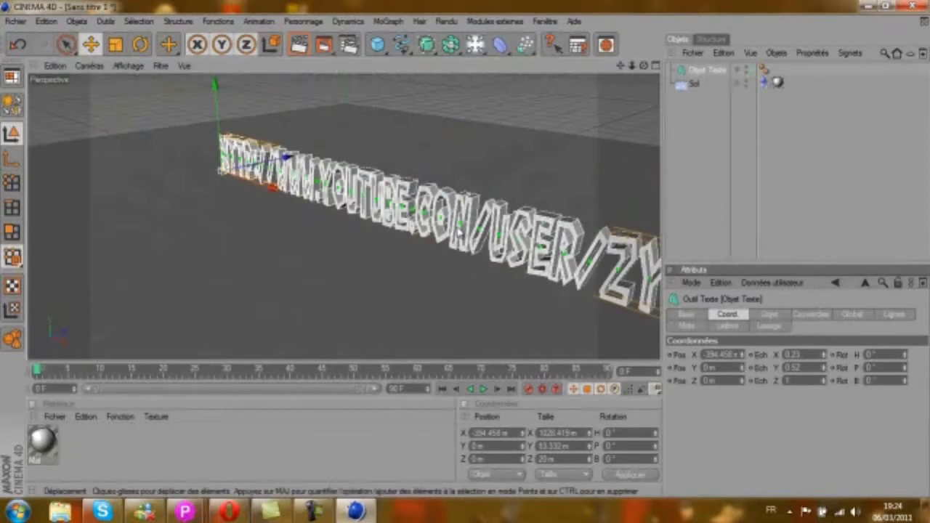
left_click_drag(270, 189, 218, 169)
left_click(690, 149)
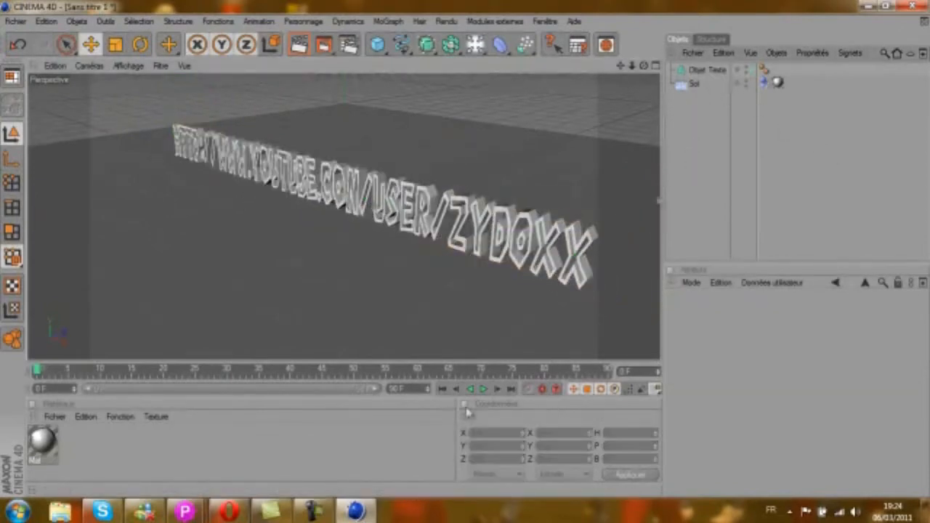
Create a second material and set its colour to bright green.
double_click(319, 443)
double_click(39, 442)
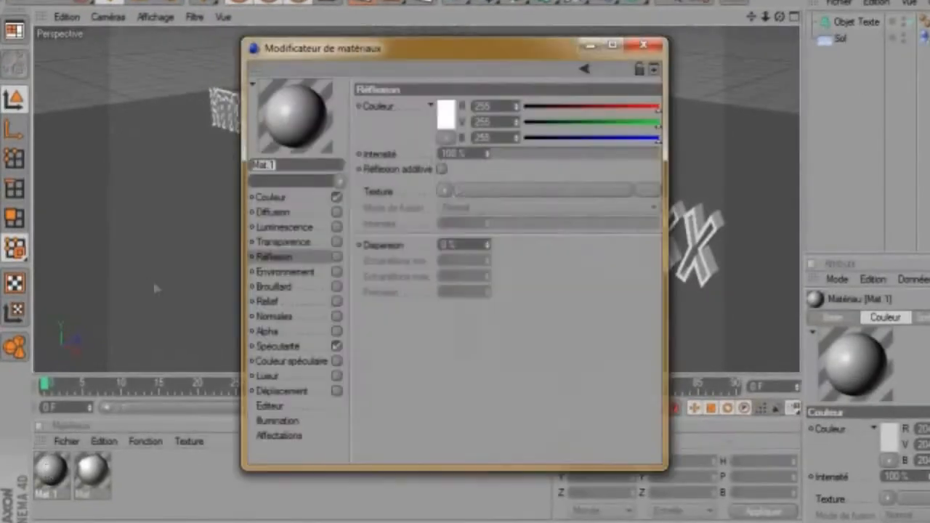
left_click(306, 197)
left_click(443, 115)
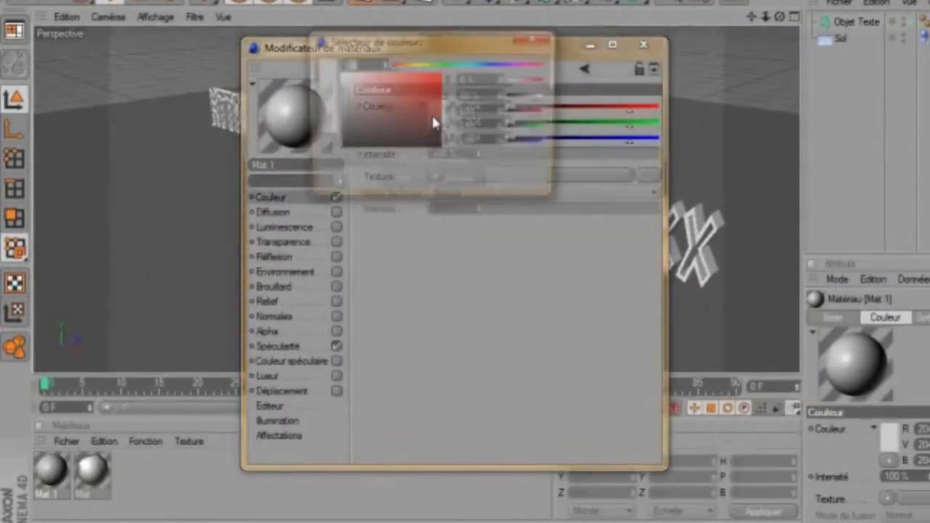
left_click(390, 124)
left_click_drag(389, 119, 441, 73)
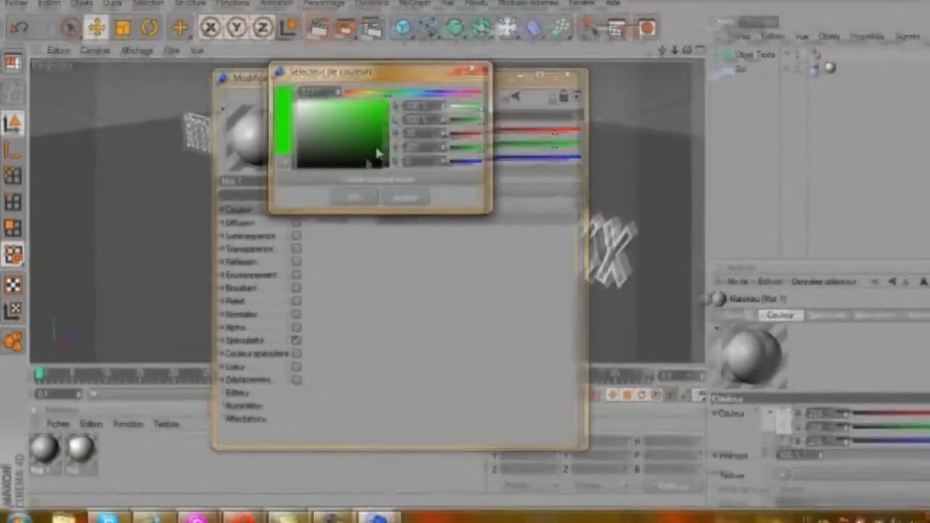
left_click(391, 187)
Enable reflection on the green material with a Fresnel shader as its texture, and apply the material to the 3D text.
left_click(277, 264)
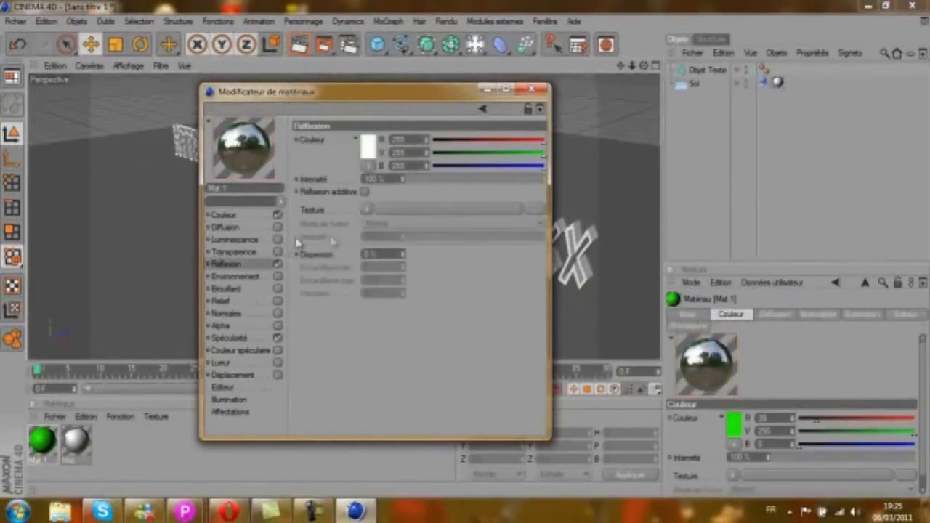
left_click(358, 211)
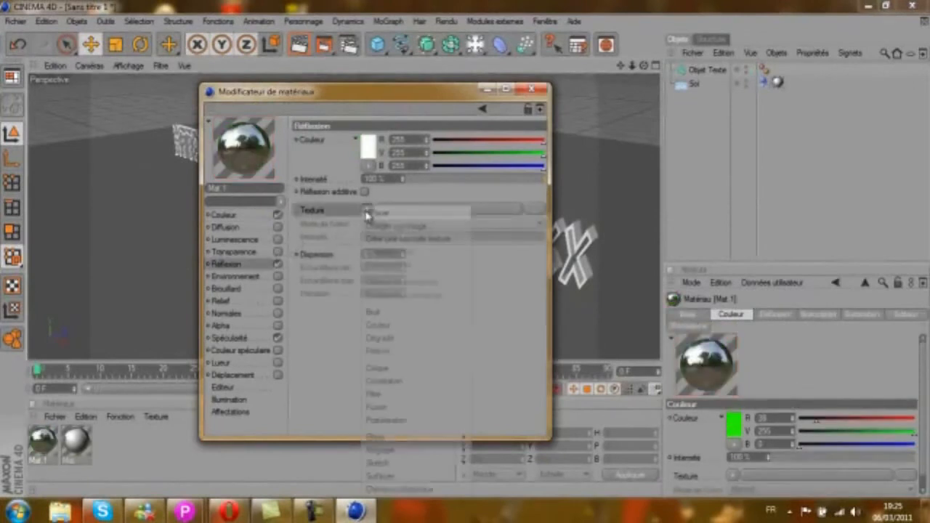
left_click(378, 338)
left_click(532, 88)
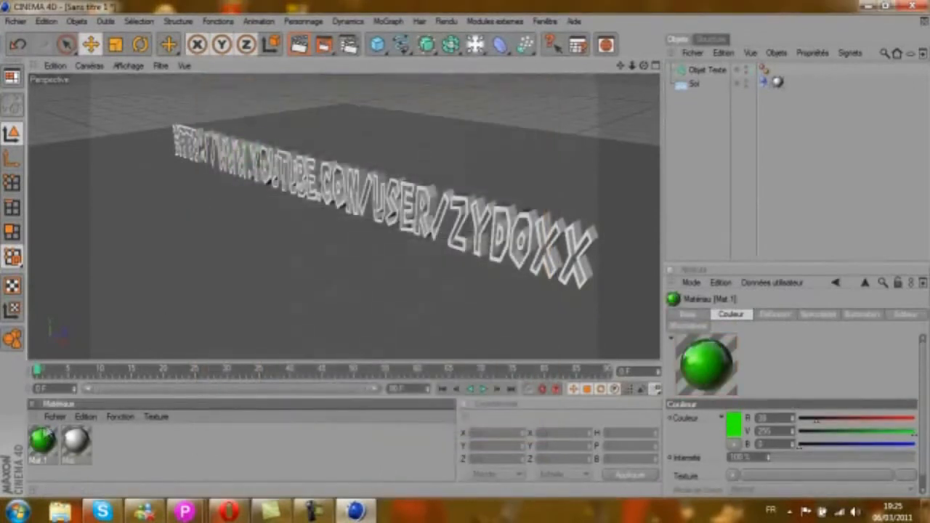
left_click_drag(260, 222, 317, 184)
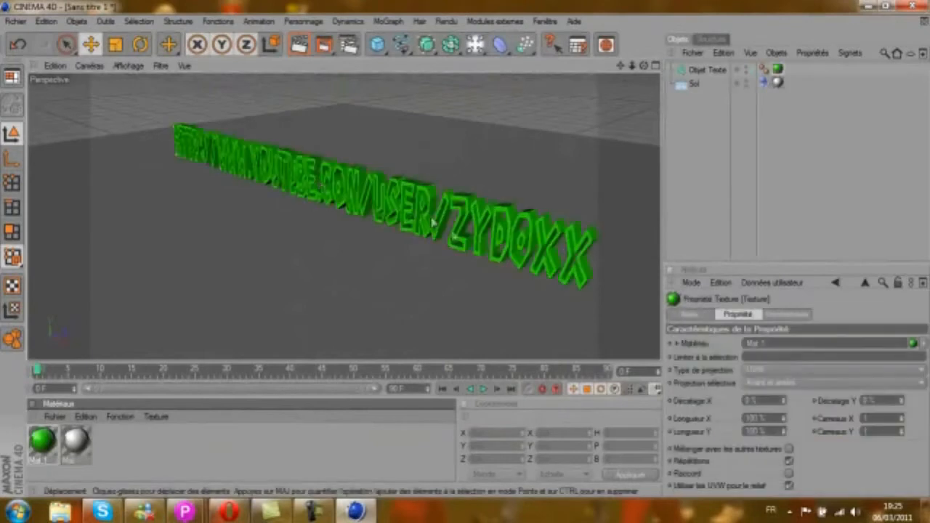
left_click(704, 159)
Break the text object into pieces with the Thrausi 1.22 plugin.
left_click(705, 70)
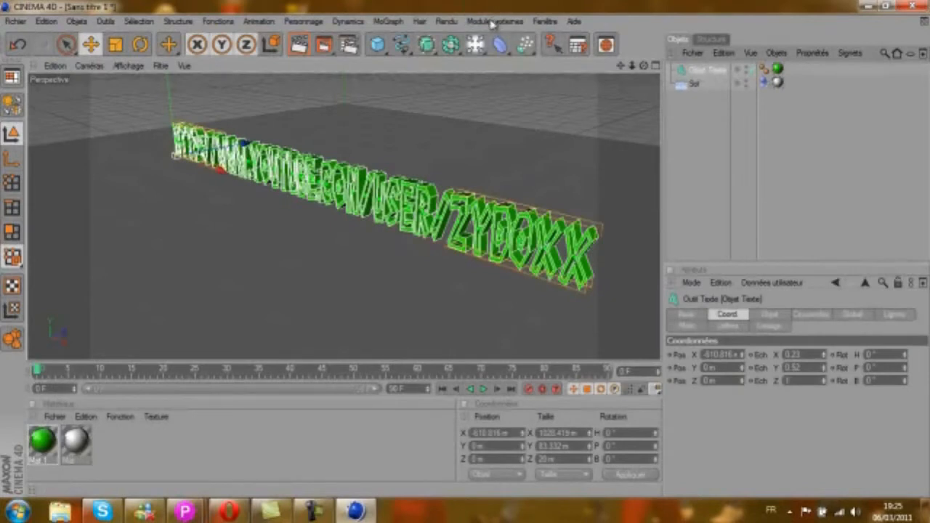
left_click(690, 150)
left_click(704, 76)
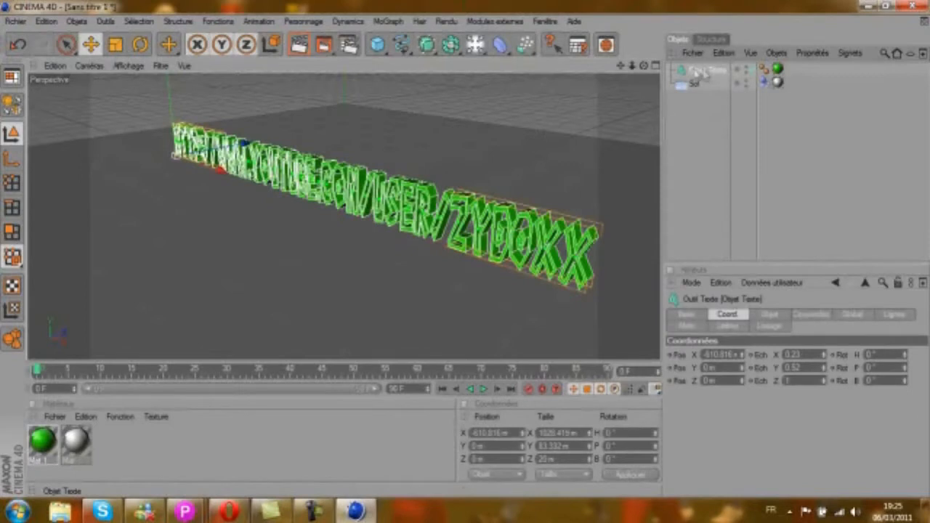
left_click(484, 22)
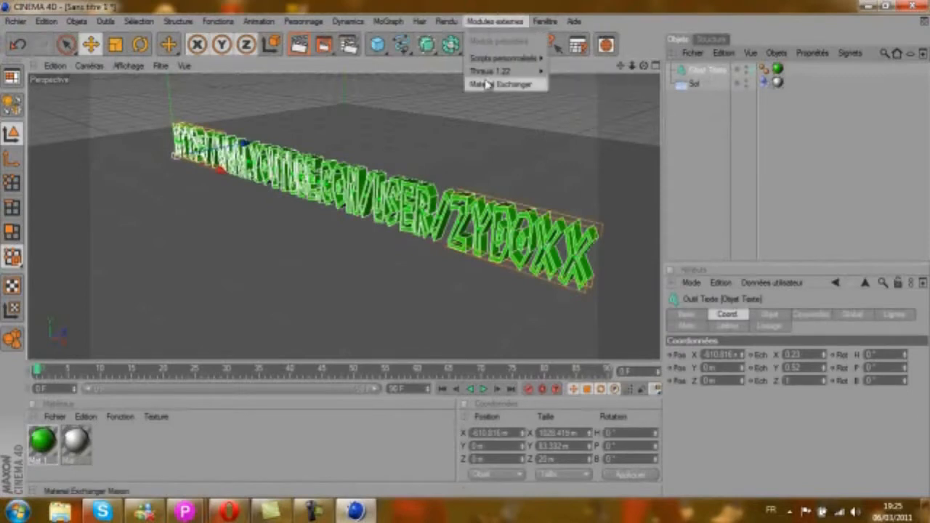
mouse_move(491, 71)
left_click(572, 77)
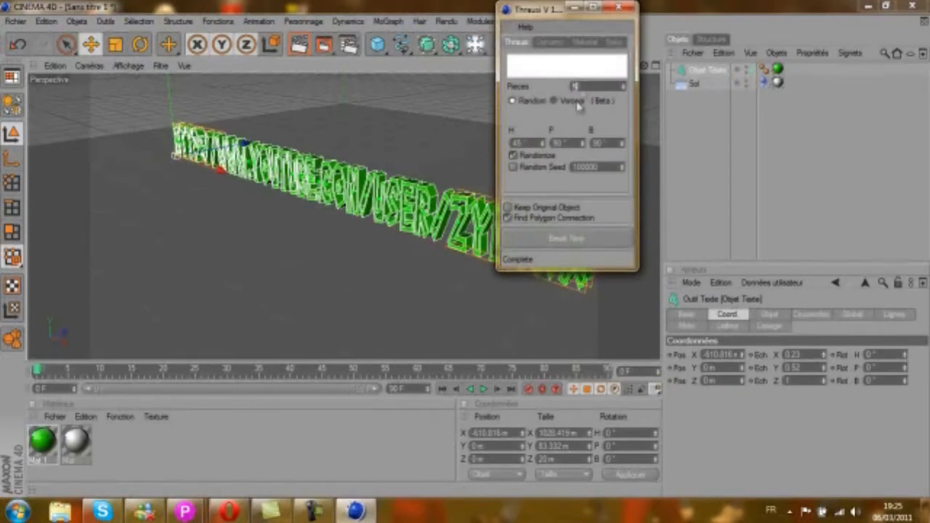
left_click(558, 239)
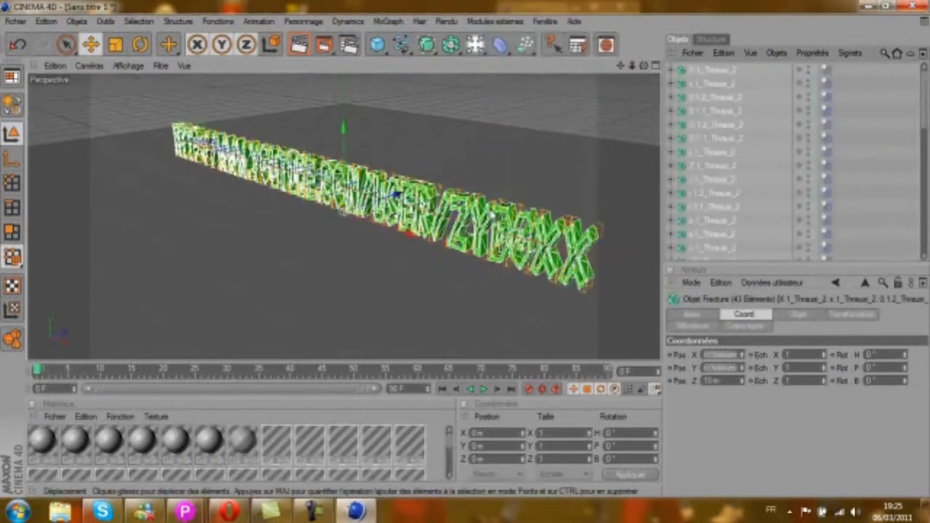
Select the rigid body properties of all the Thrausi fracture objects and set their dynamics trigger (Déclencher) to Sur collision.
mouse_move(924, 124)
left_mouse_down()
mouse_move(910, 282)
mouse_move(925, 242)
mouse_move(927, 131)
left_mouse_up()
mouse_move(822, 70)
left_mouse_down()
mouse_move(832, 318)
mouse_move(822, 236)
mouse_move(824, 246)
left_mouse_up()
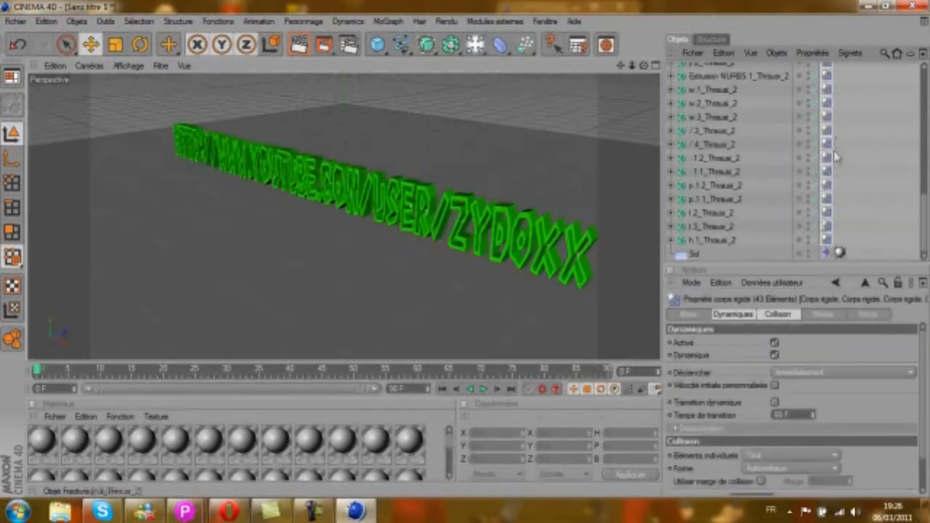
left_click(773, 315, "shift")
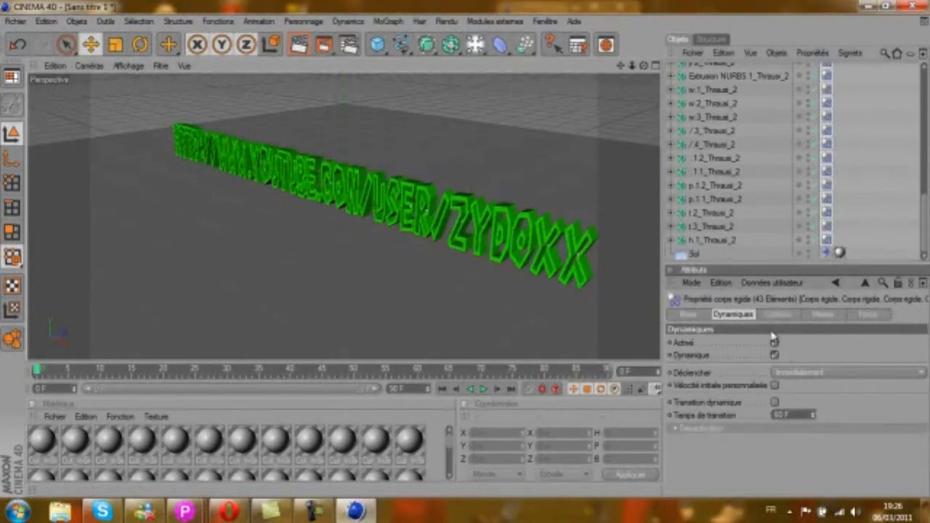
left_click(797, 375)
left_click(799, 413)
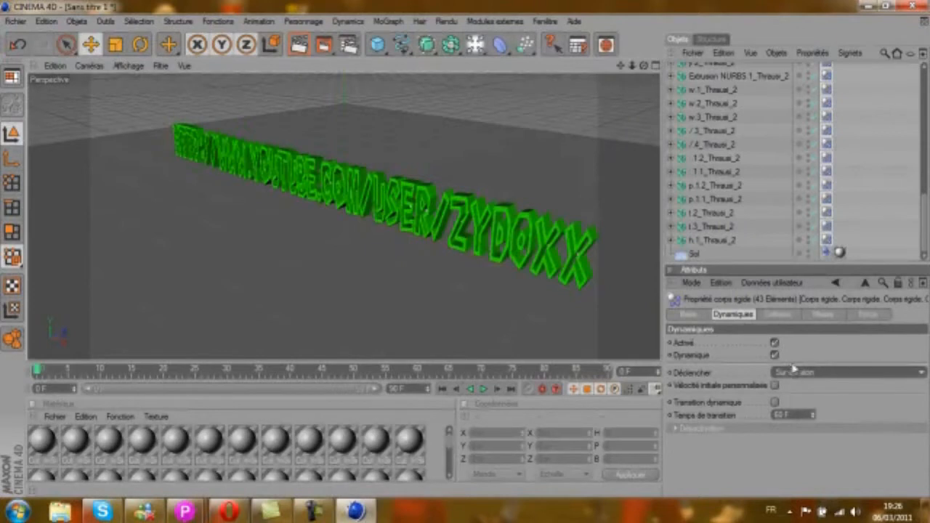
left_click_drag(924, 214, 924, 77)
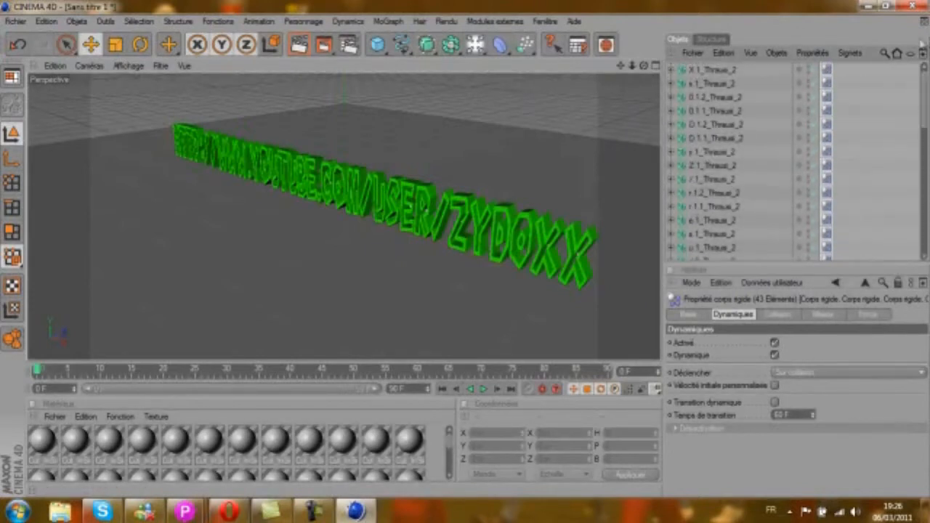
left_click(448, 446)
scroll(450, 443, "down", 5)
scroll(451, 444, "up", 5)
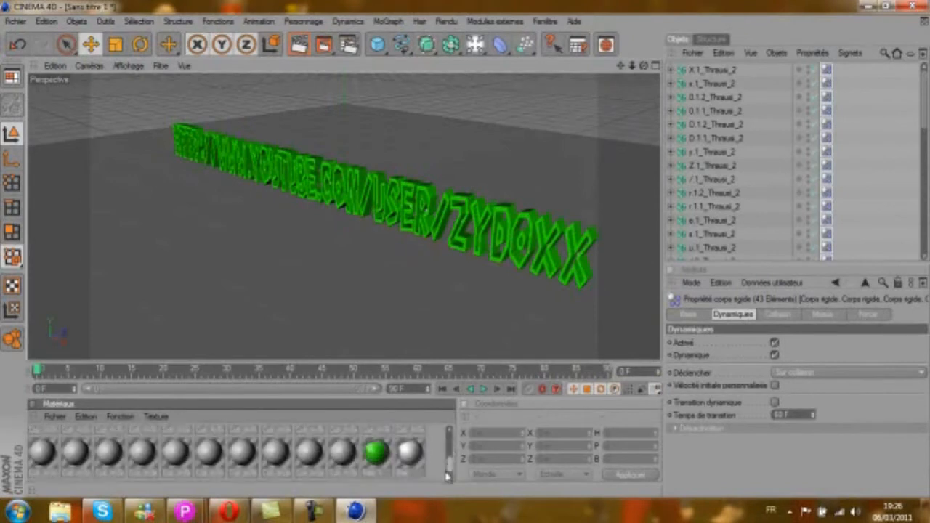
left_click(907, 100)
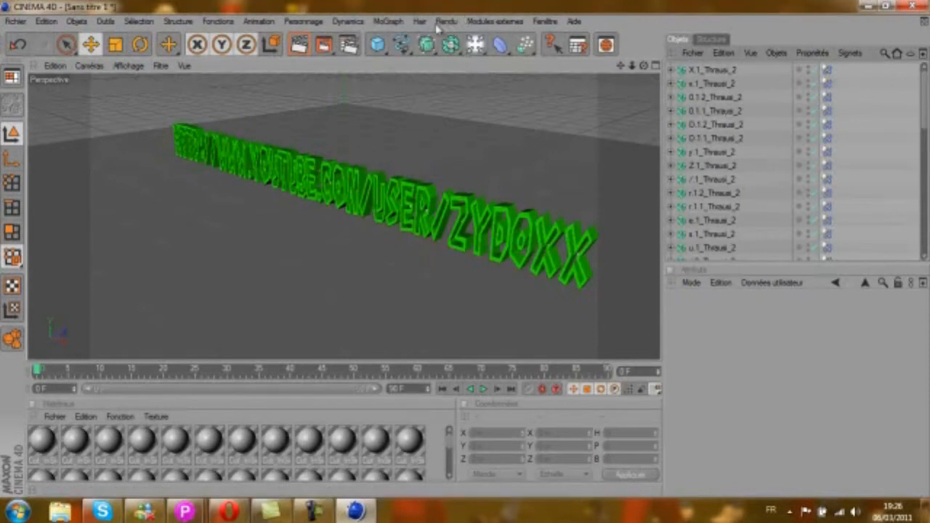
Add a MoGraph text object reading "ZyD0xX" with a depth of 80.
left_click(385, 21)
left_click(396, 149)
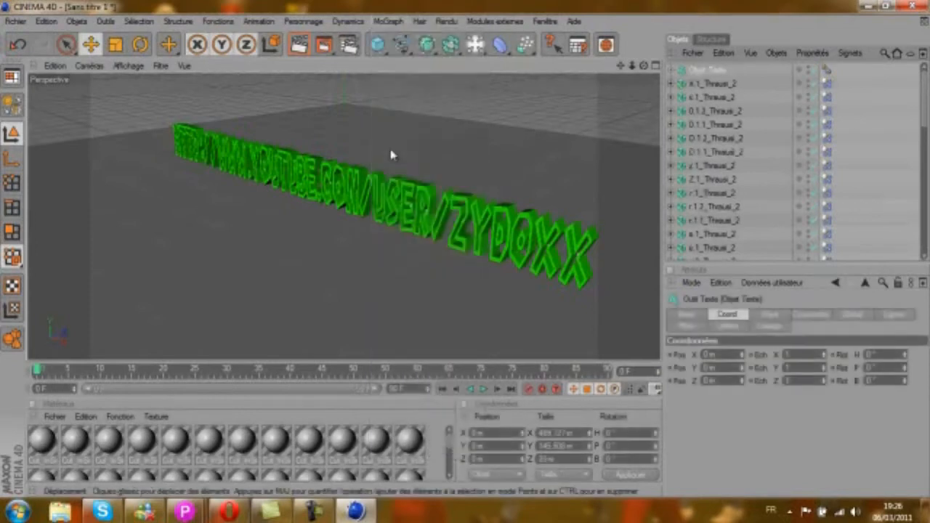
left_click(771, 315)
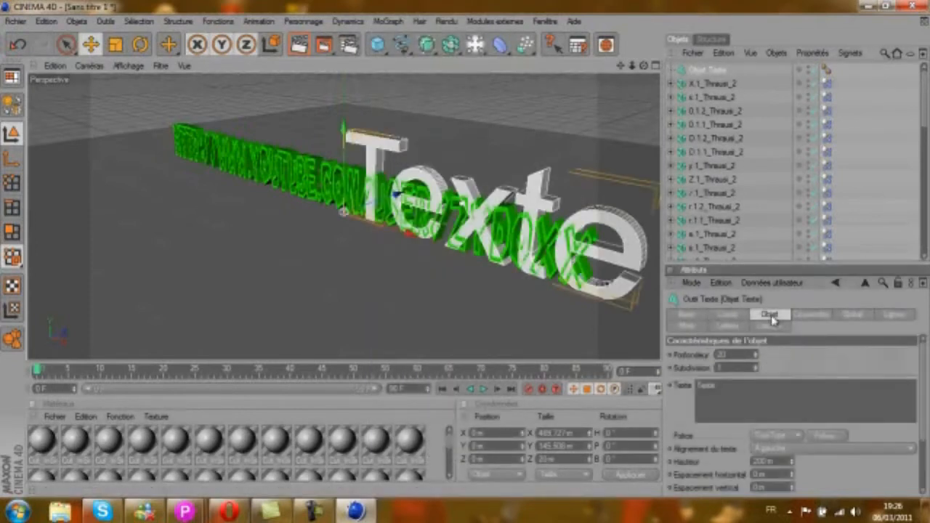
left_click_drag(756, 396, 657, 381)
left_click(733, 352)
type("80")
key("Return")
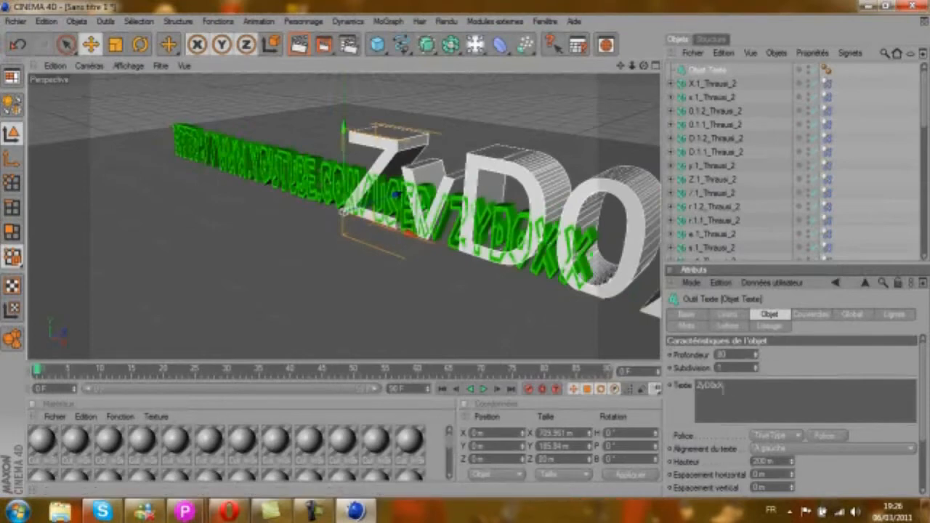
Give the new text a graffiti-style font and move it above the green text, to about X -505.6 m, Y 197.6 m.
left_click(821, 435)
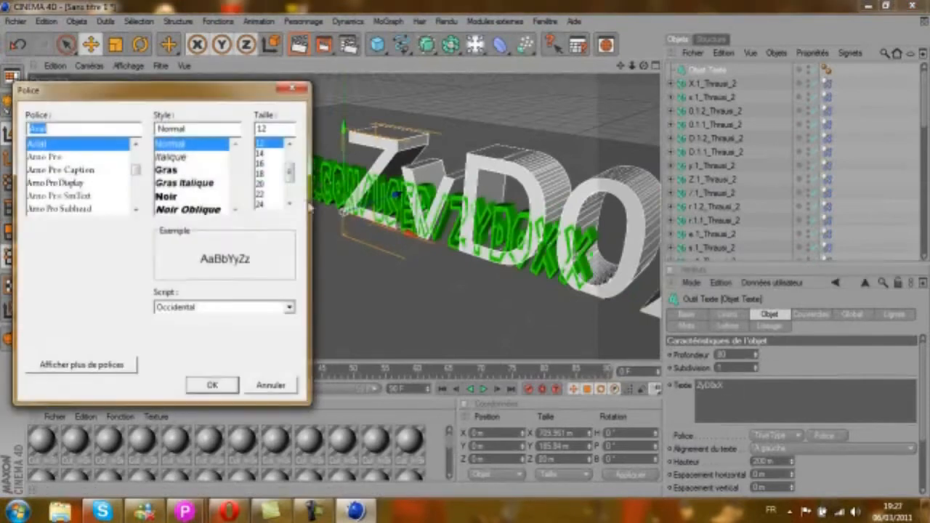
scroll(96, 153, "down", 5)
scroll(95, 153, "down", 15)
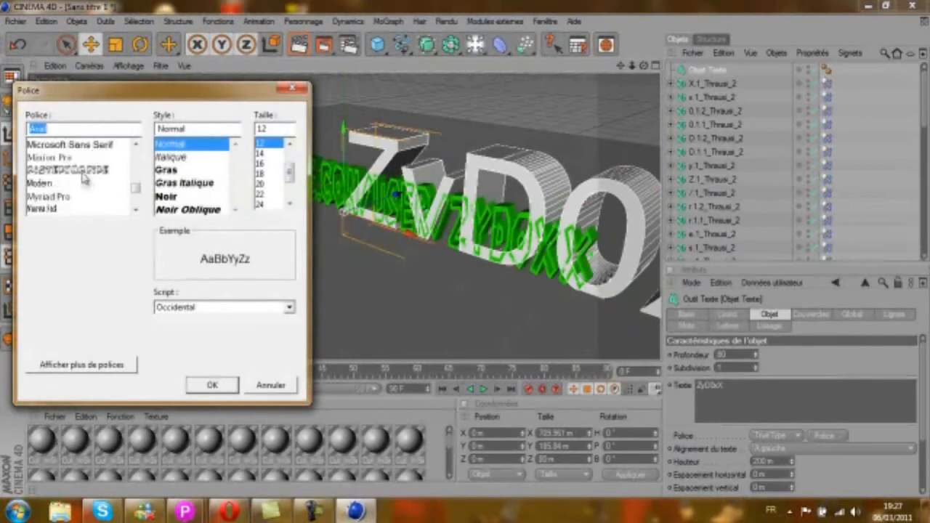
left_click(86, 170)
left_click(203, 386)
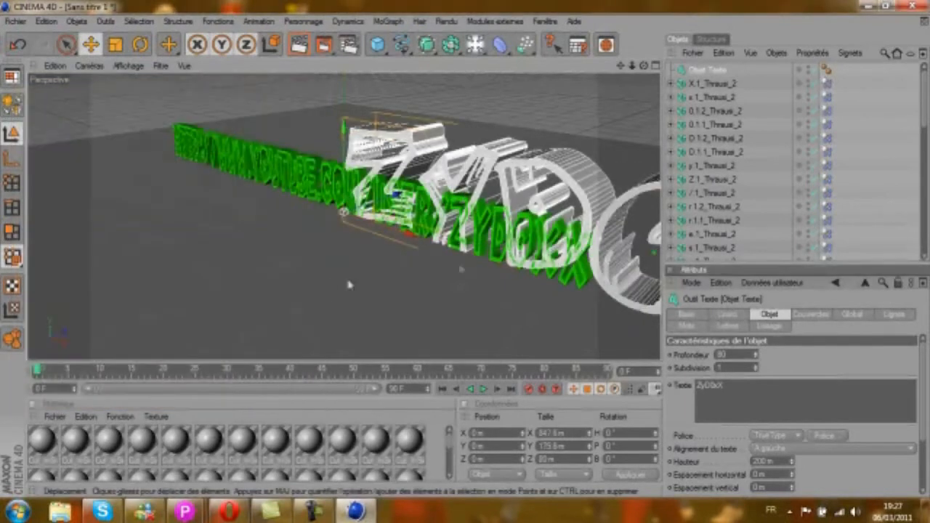
mouse_move(479, 254)
left_mouse_down()
mouse_move(459, 252)
mouse_move(472, 231)
mouse_move(465, 190)
mouse_move(467, 253)
left_mouse_up()
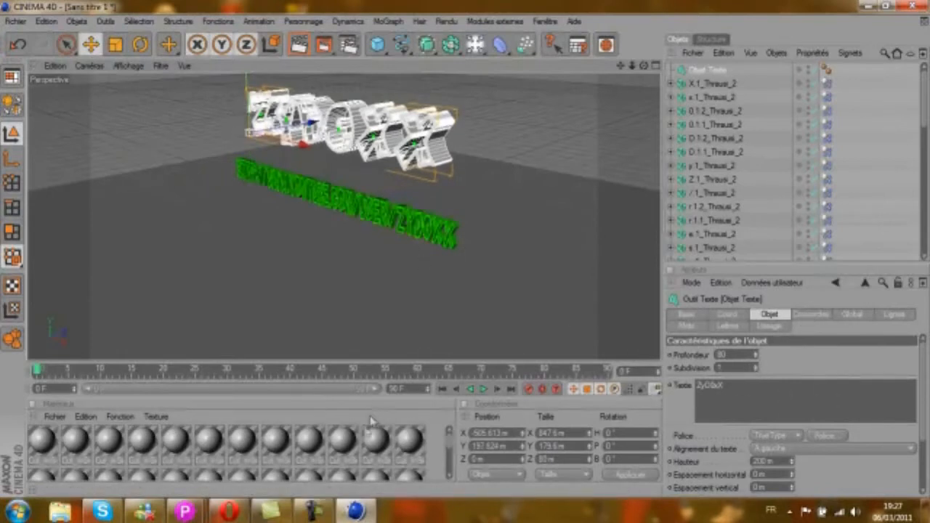
Create a new material and set its colour to bright red (R 224, V 0, B 0).
left_click(76, 436)
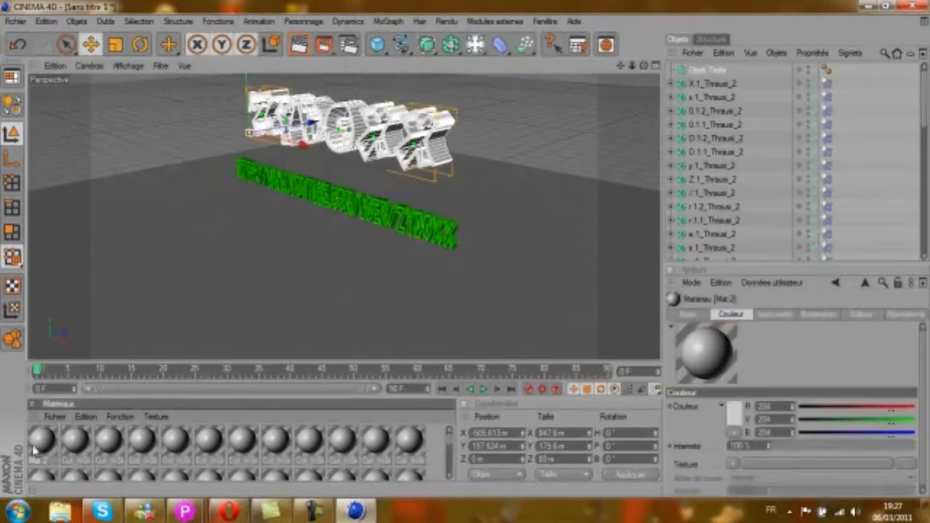
double_click(75, 436)
left_click(244, 218)
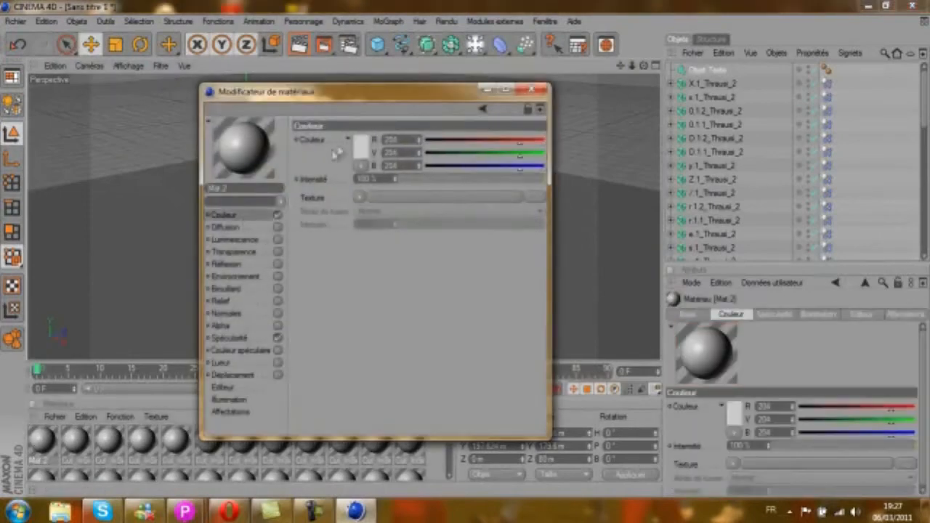
left_click(356, 146)
left_click_drag(305, 150, 370, 123)
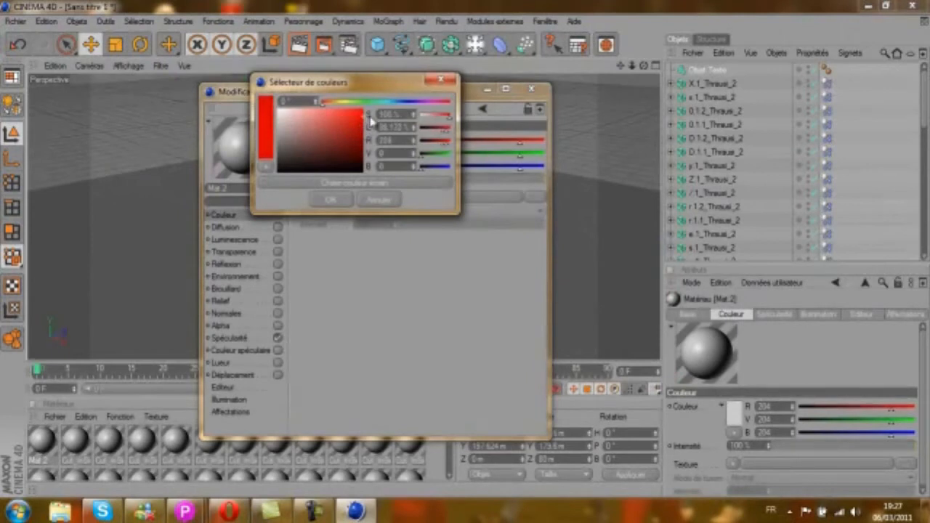
left_click(328, 200)
Enable reflection on the red material with a Fresnel shader as its texture, and apply the material to the new text.
left_click(277, 265)
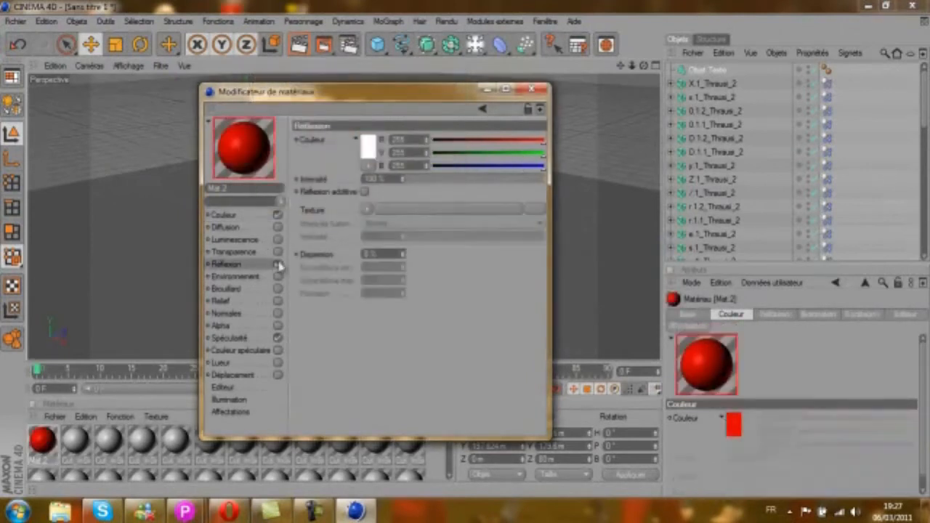
left_click(363, 210)
left_click(378, 340)
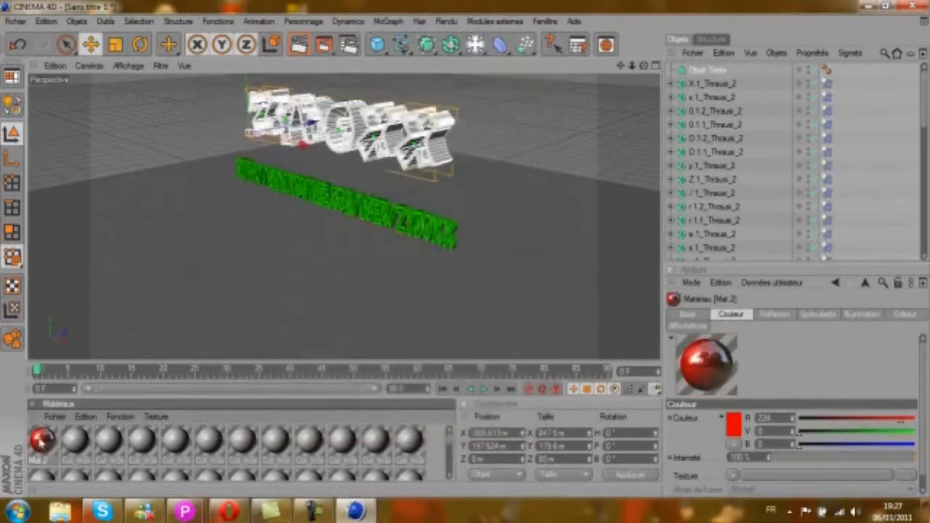
left_click_drag(138, 359, 382, 141)
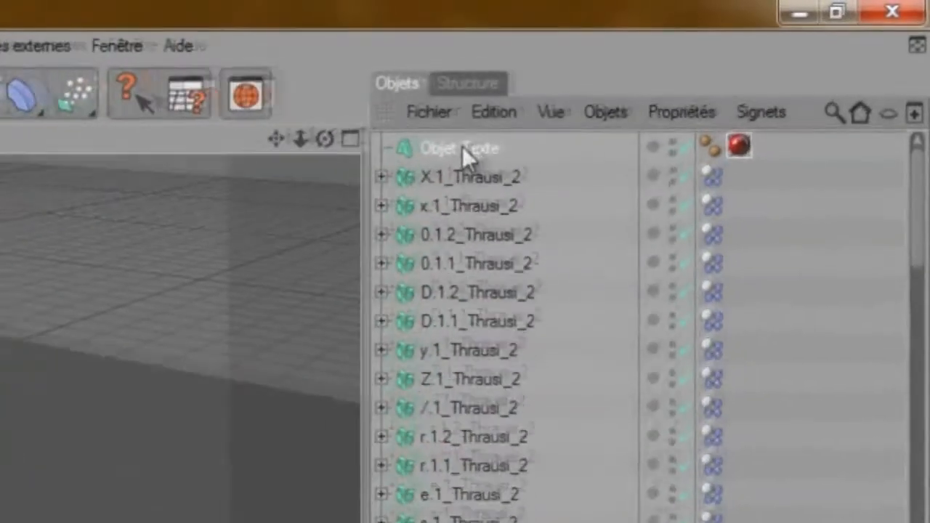
Add a MoGraph rigid body property (Corps rigide) to the red text, play the simulation and return to the start.
right_click(708, 71)
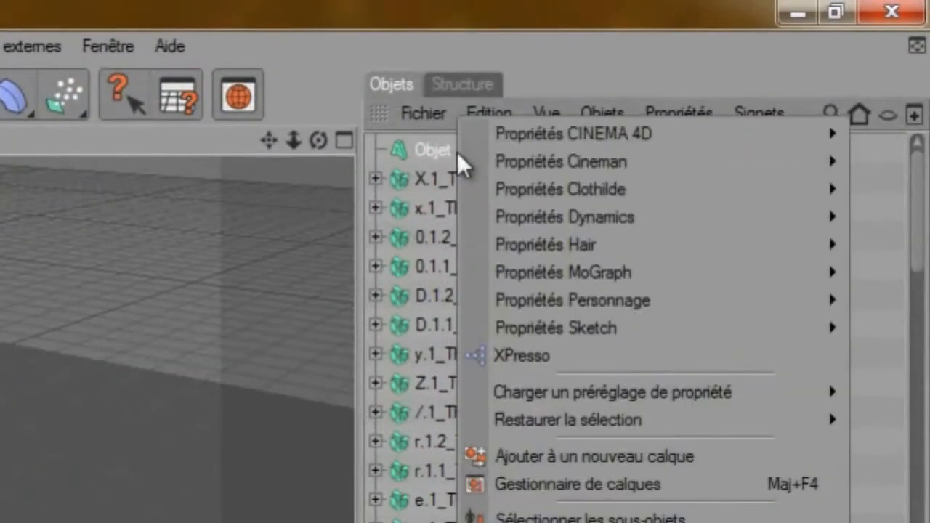
mouse_move(532, 281)
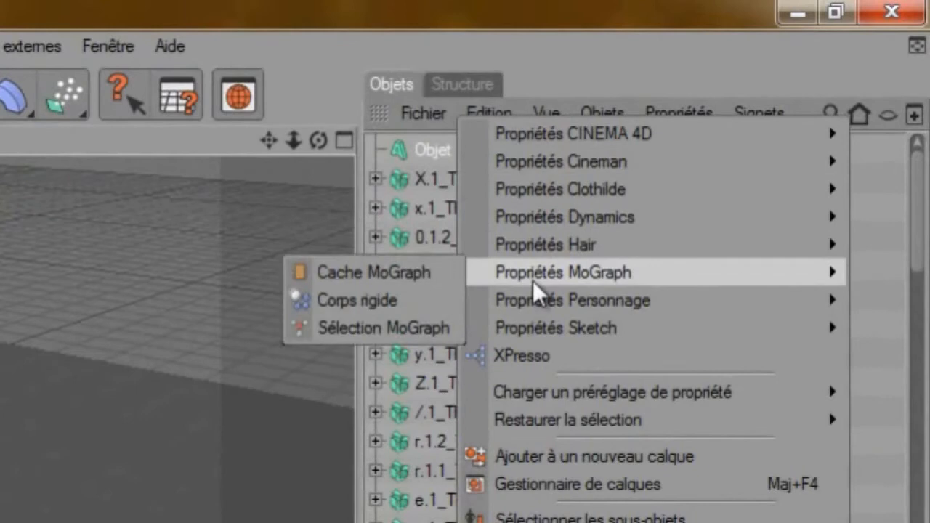
left_click(354, 303)
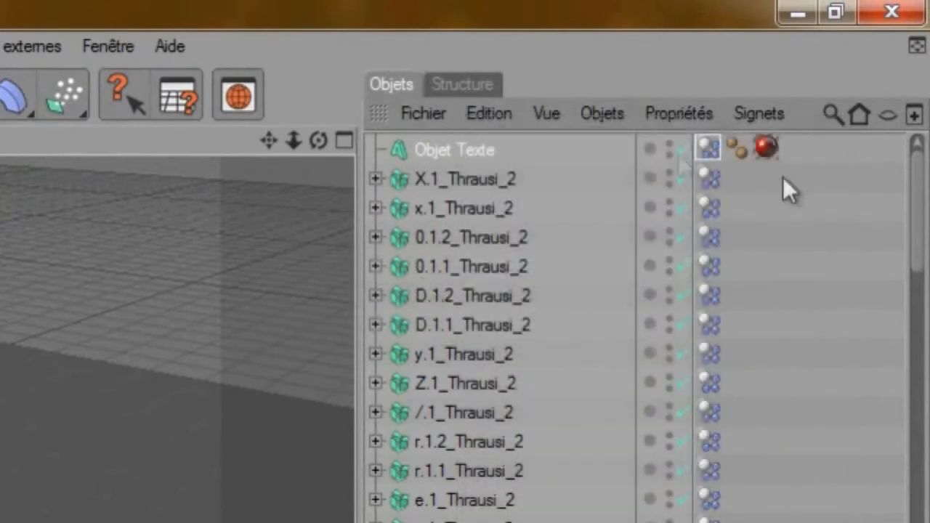
left_click_drag(923, 233, 895, 182)
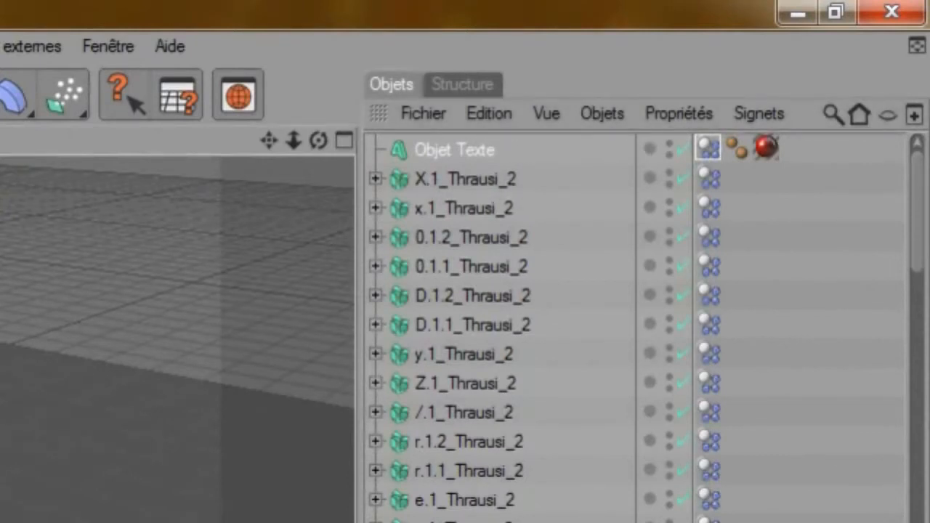
left_click(482, 389)
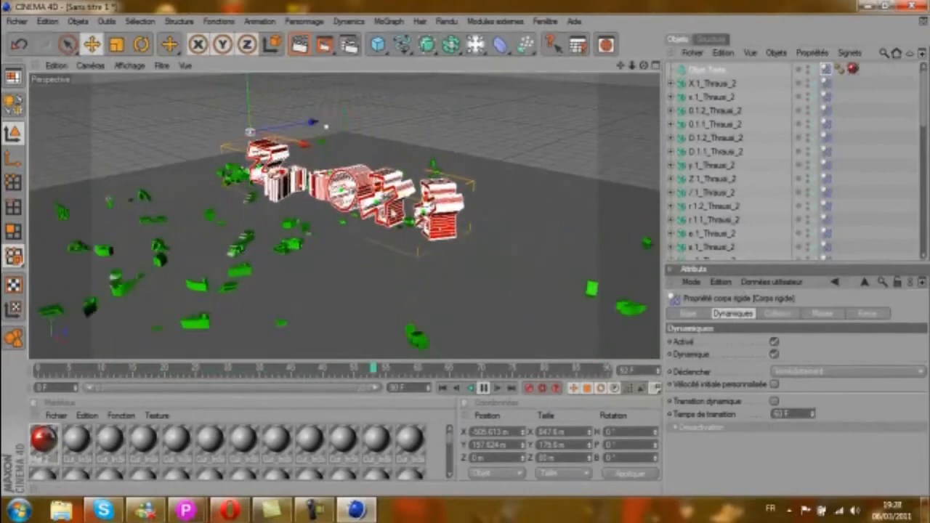
left_click(441, 390)
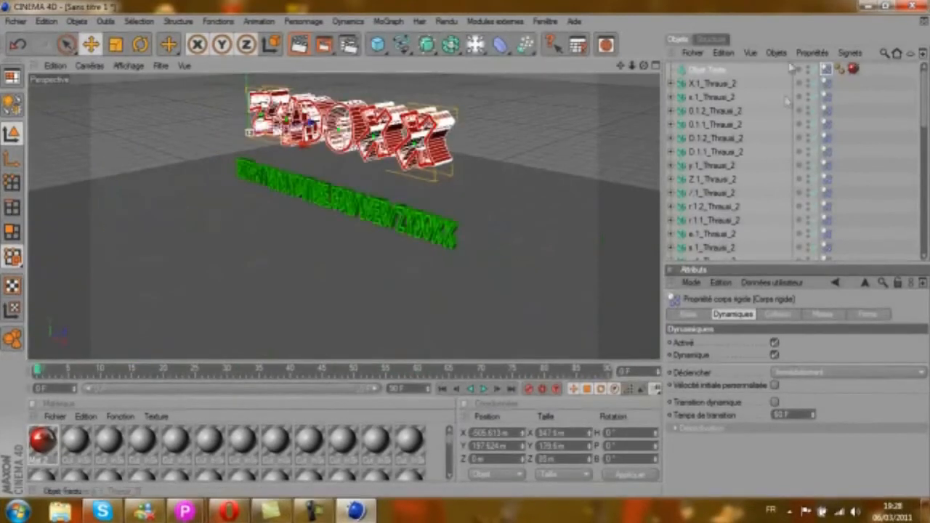
Set the red text's rigid body angular damping (Amortissement angulaire) to 100 %, then replay the simulation and rewind it.
left_click(723, 71)
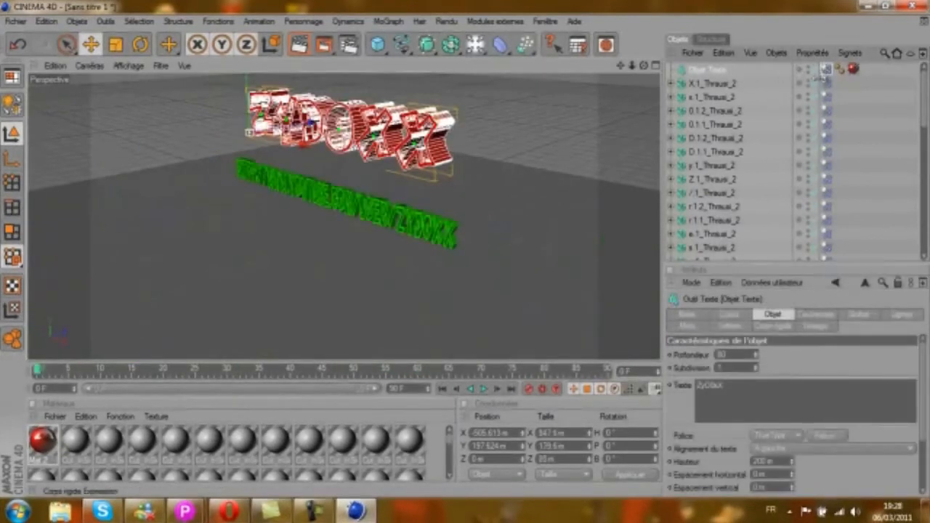
left_click(827, 69)
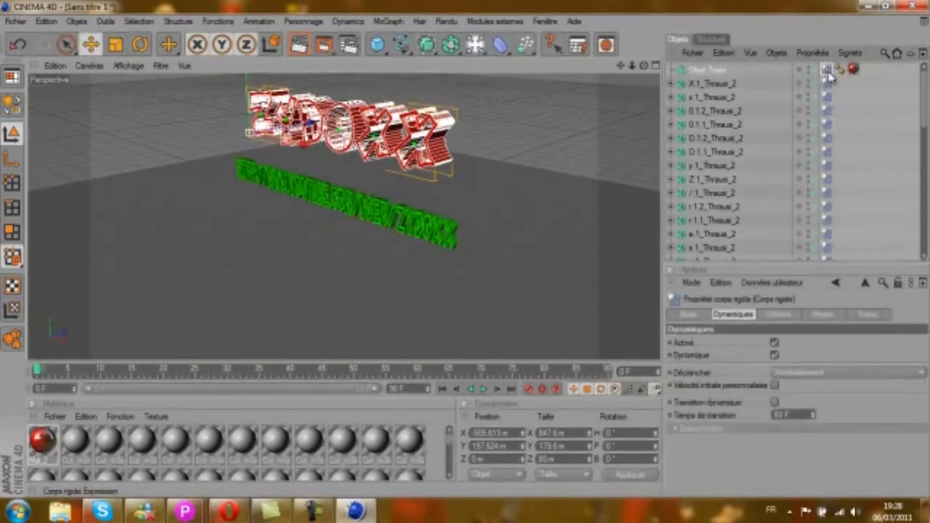
left_click(867, 315)
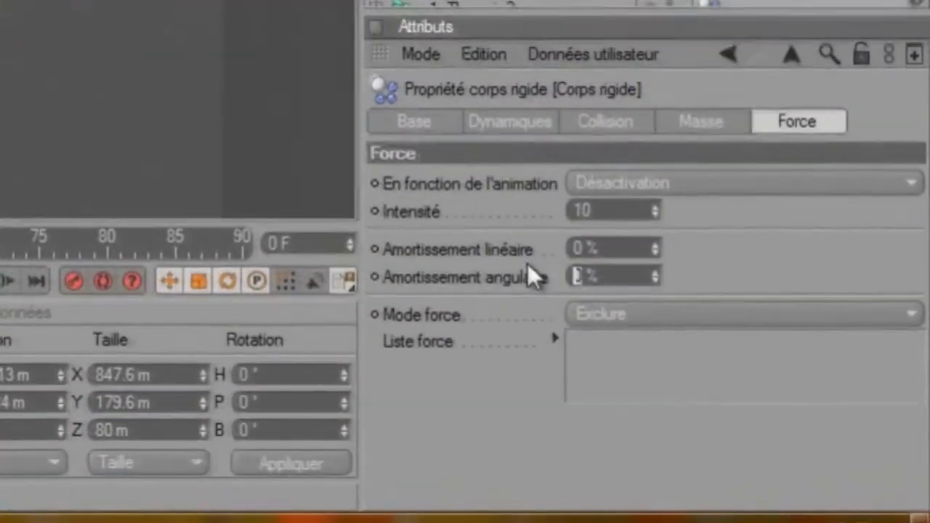
type("100")
key("Return")
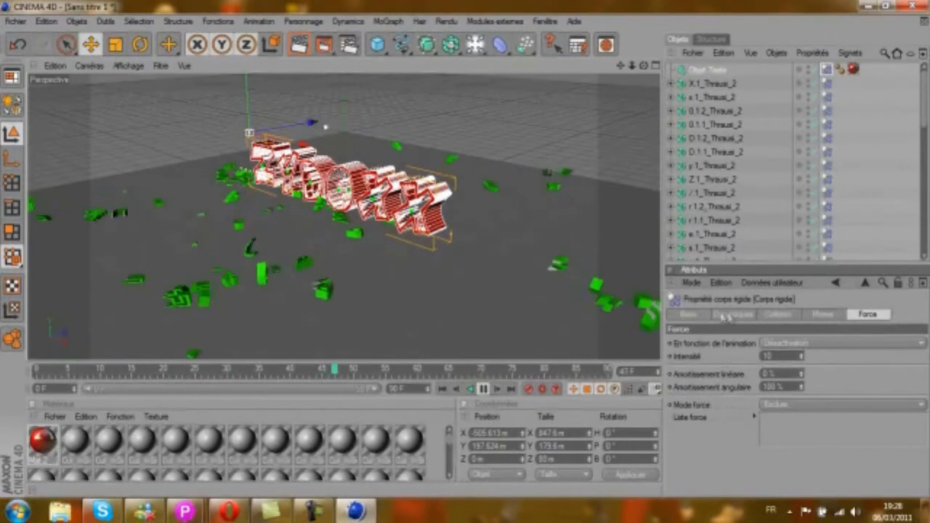
left_click(483, 389)
left_click(444, 389)
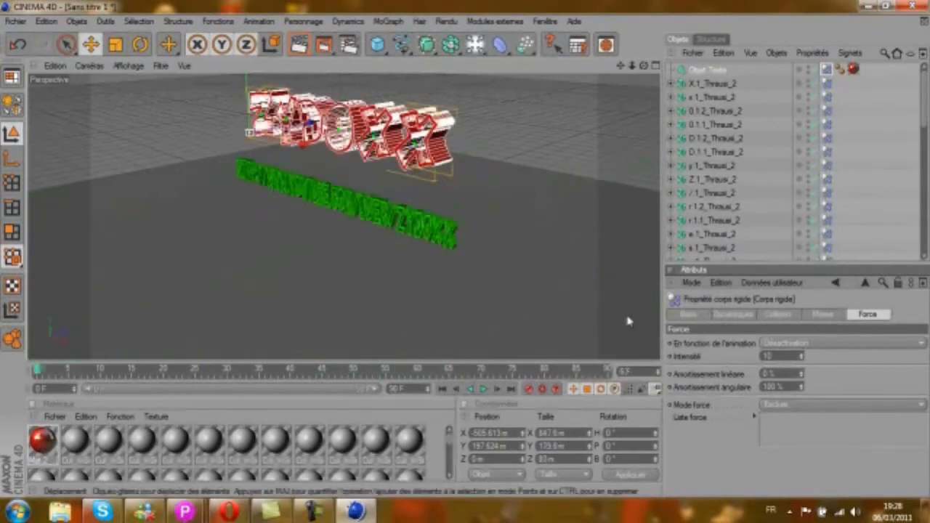
Add two light objects to the scene.
mouse_move(923, 128)
left_mouse_down()
mouse_move(919, 253)
mouse_move(922, 124)
left_mouse_up()
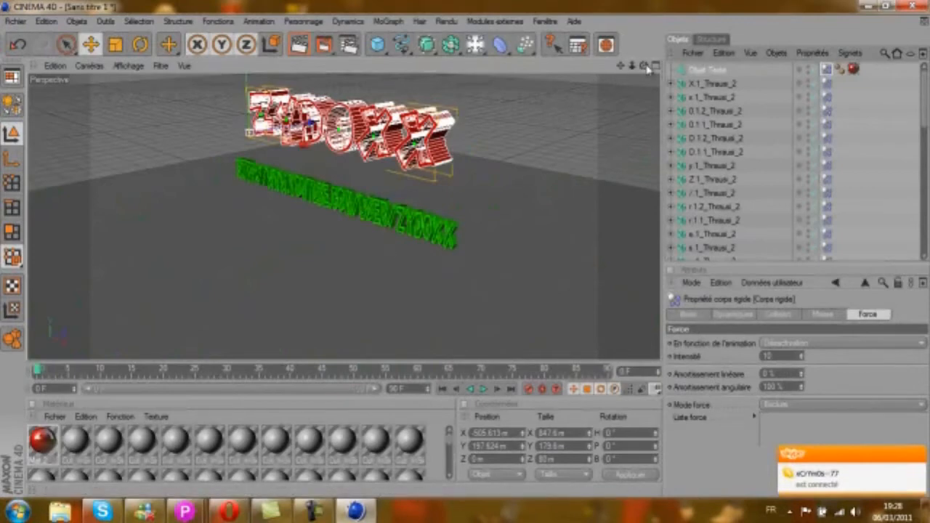
mouse_move(474, 253)
left_mouse_down("alt")
mouse_move(395, 260)
mouse_move(465, 252)
mouse_move(467, 260)
mouse_move(469, 247)
left_mouse_up("alt")
left_click(474, 46)
left_click(475, 45)
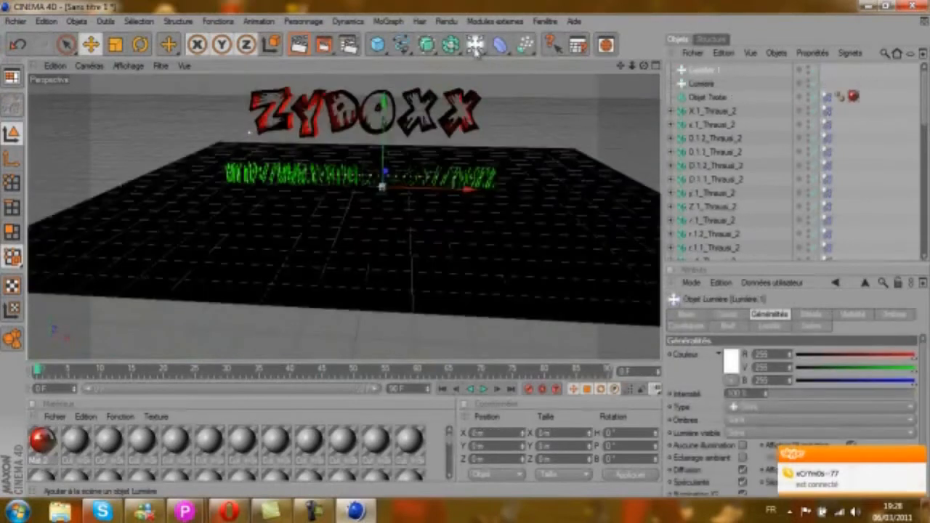
Move the first light (Lumière) behind the texts along the Z axis, to about 732 m.
left_click(694, 85)
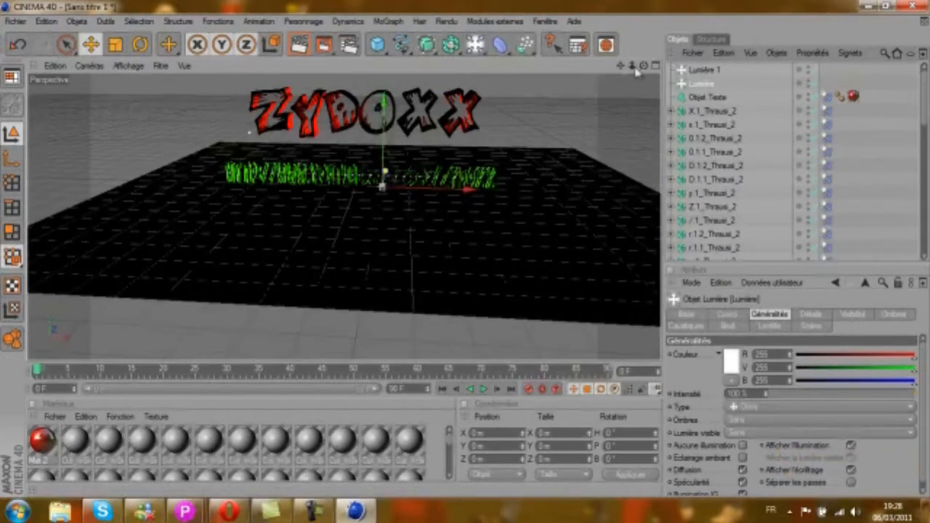
left_click_drag(469, 253, 489, 248, "alt")
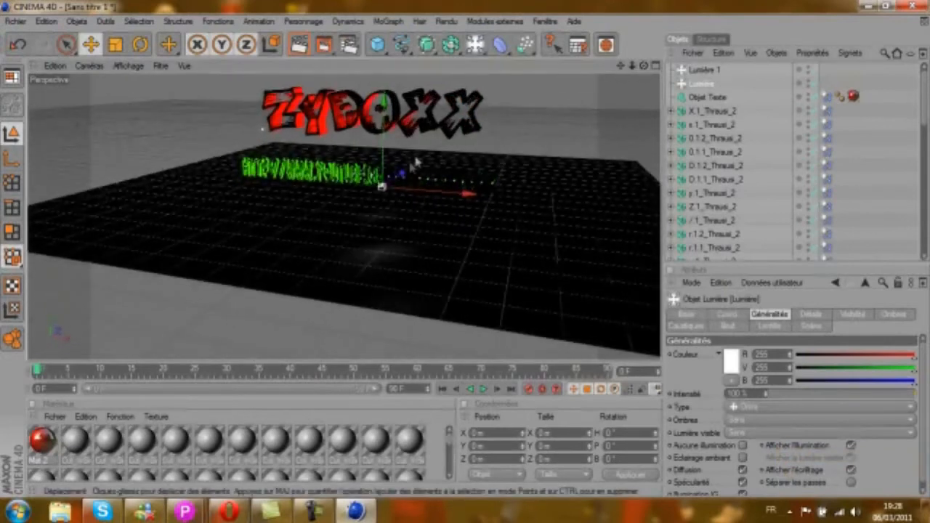
mouse_move(400, 173)
left_mouse_down()
mouse_move(471, 244)
mouse_move(498, 194)
mouse_move(404, 185)
left_mouse_up()
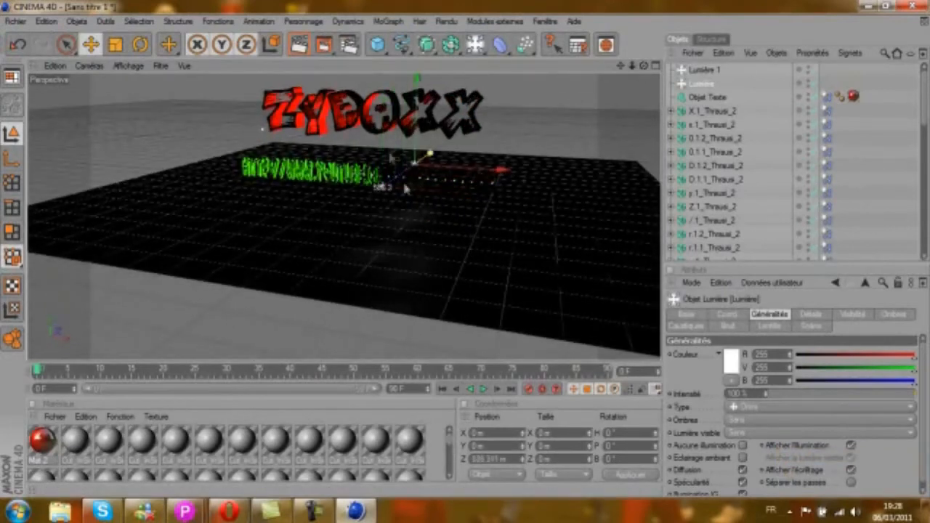
left_click_drag(473, 211, 465, 191)
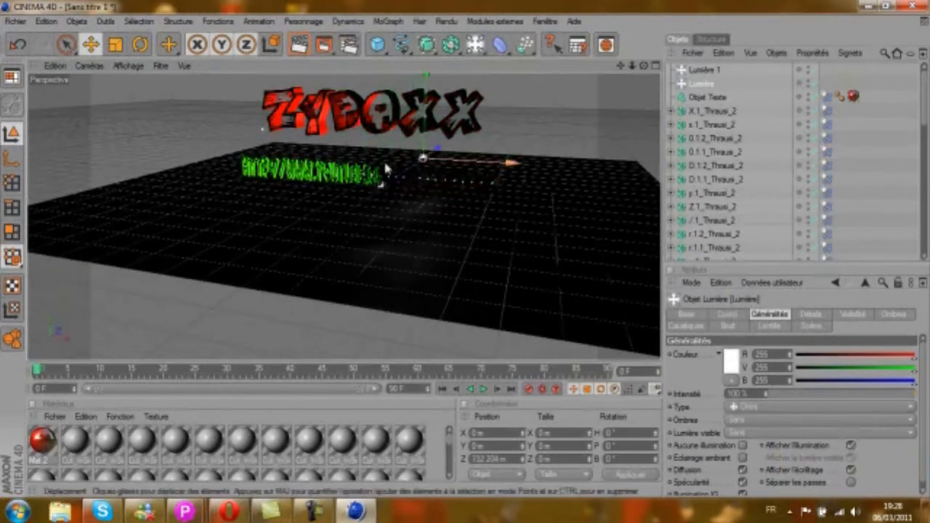
Rotate the first light around its vertical axis to a heading of about 540°.
left_click(139, 46)
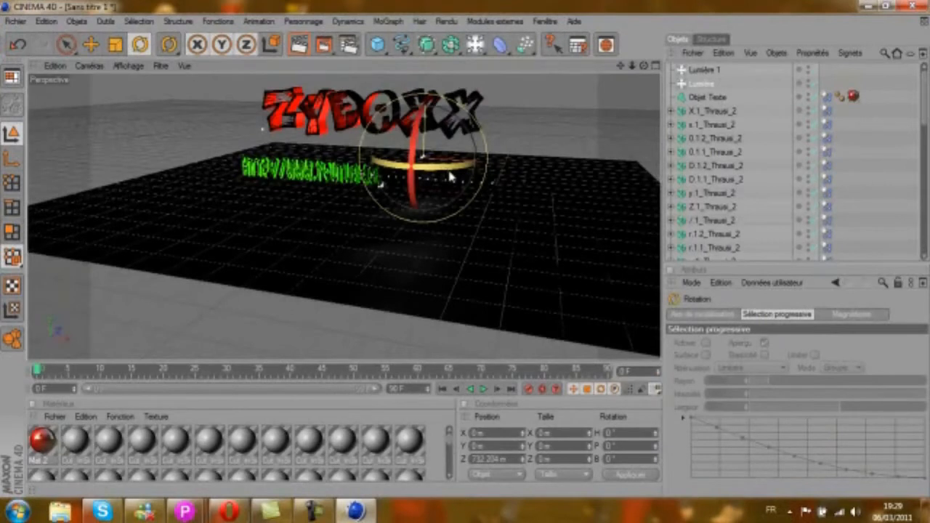
left_click_drag(431, 172, 674, 97)
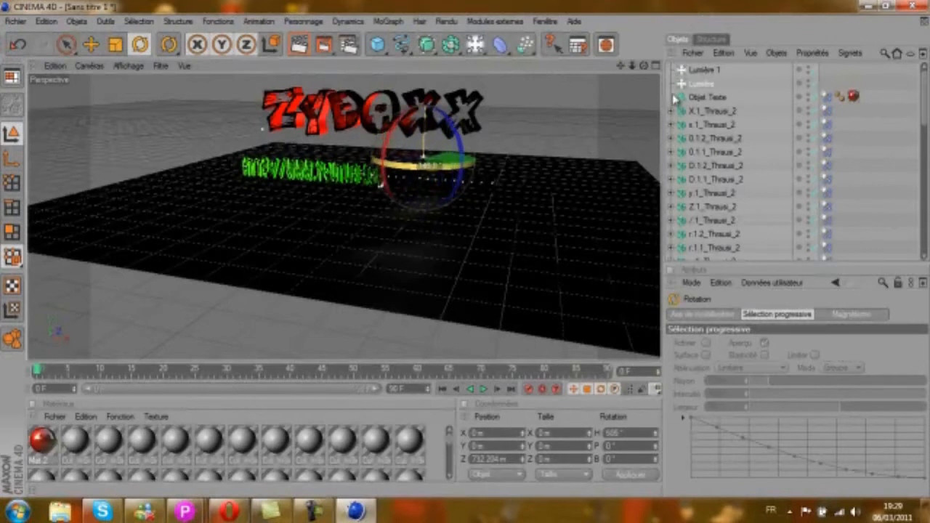
left_click_drag(413, 174, 435, 173)
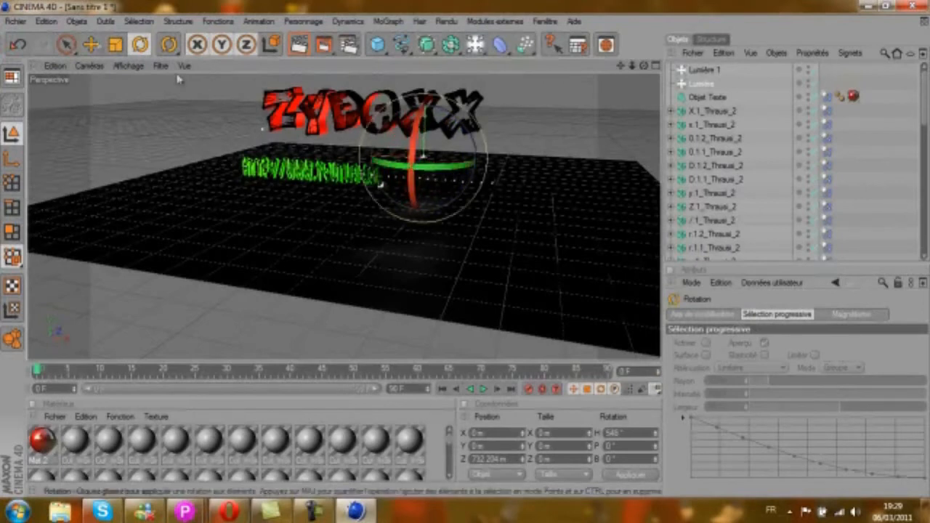
Raise the first light above the floor to about 334 m in Y.
left_click(92, 45)
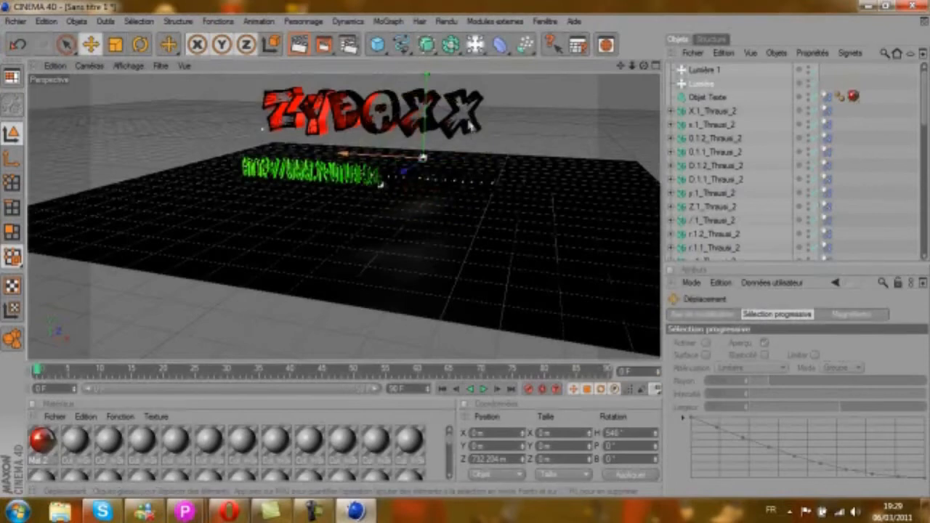
scroll(471, 125, "down", 3)
left_click_drag(413, 151, 413, 94)
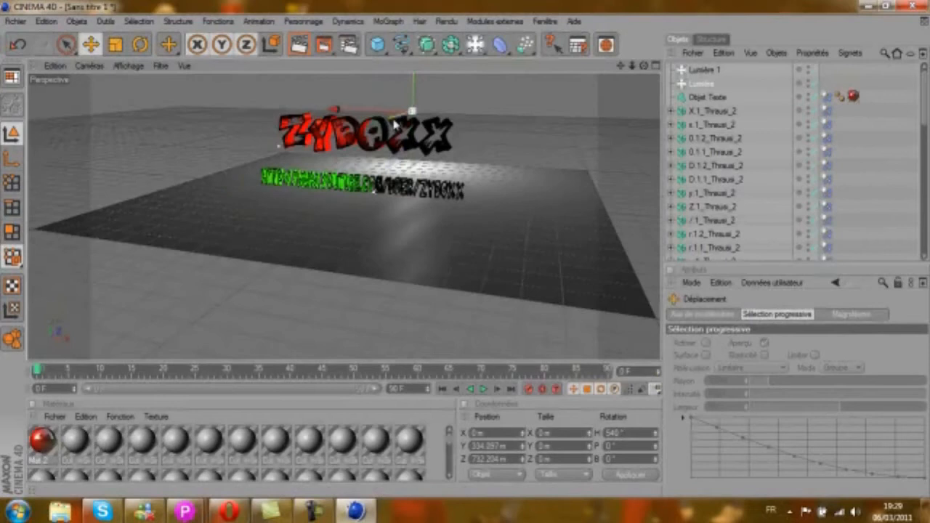
Move the first light farther back to about 920.5 m in Z, set its colour to green (7, 233, 0) and preview the render.
left_click_drag(474, 240, 470, 247)
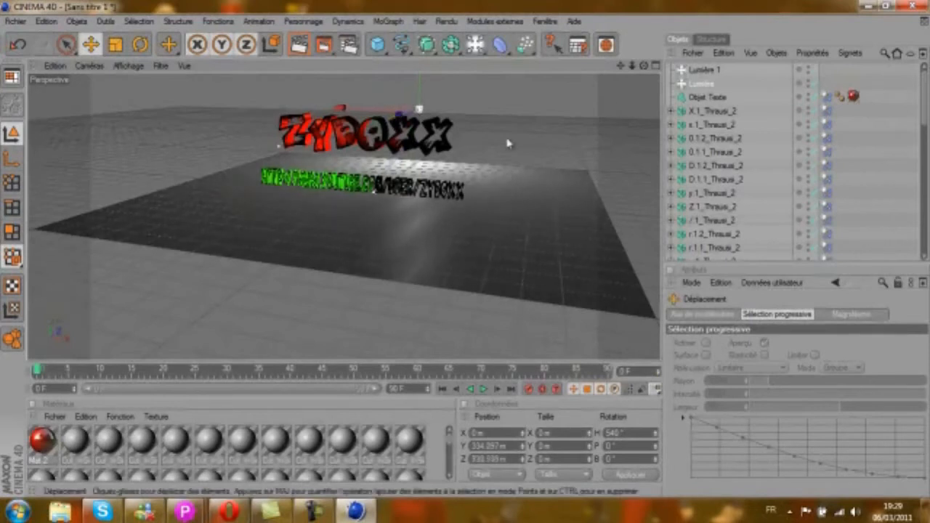
left_click(702, 85)
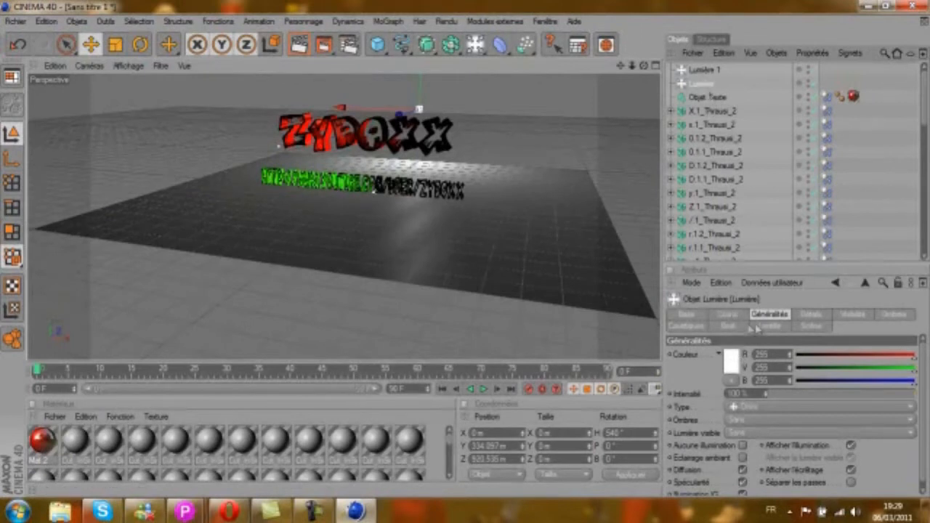
left_click(732, 370)
left_click(744, 325)
left_click_drag(728, 348, 741, 336)
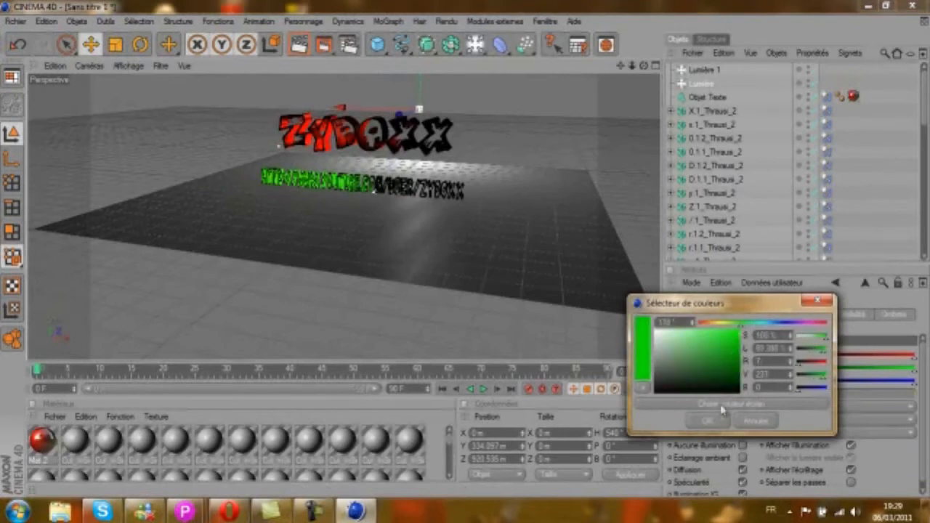
left_click(709, 421)
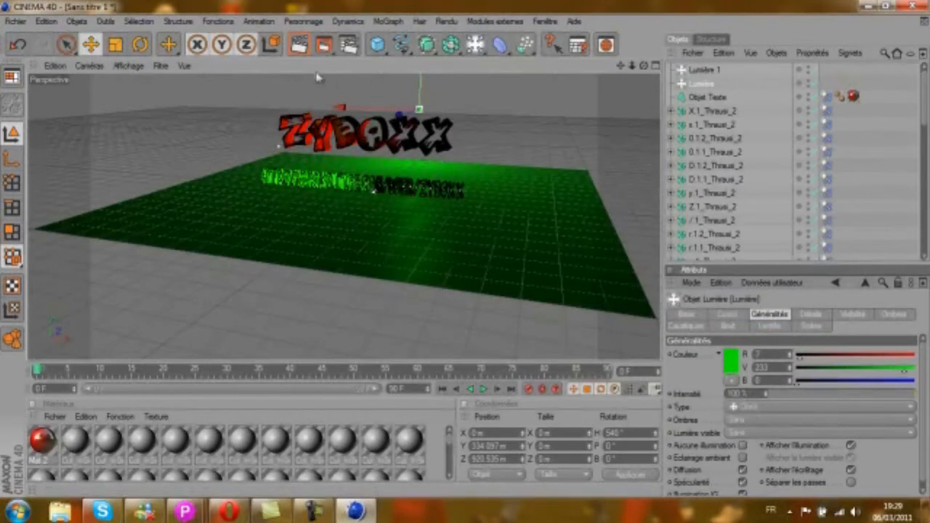
left_click(304, 49)
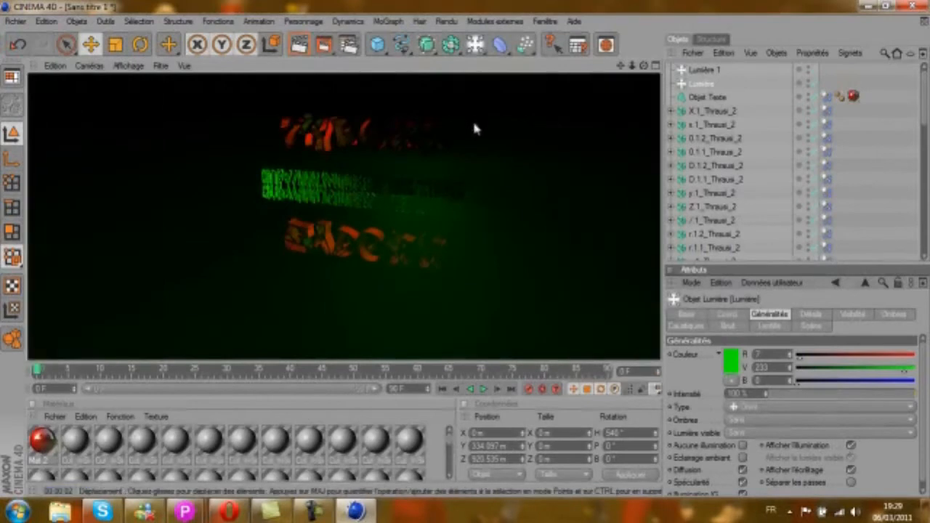
left_click(489, 133)
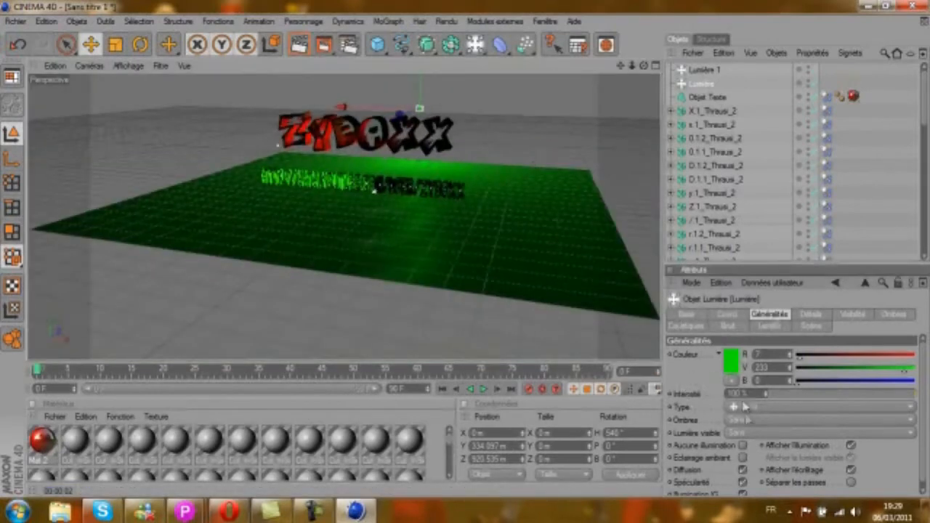
Set the green light's visible light option to Visible and preview the render.
left_click(741, 434)
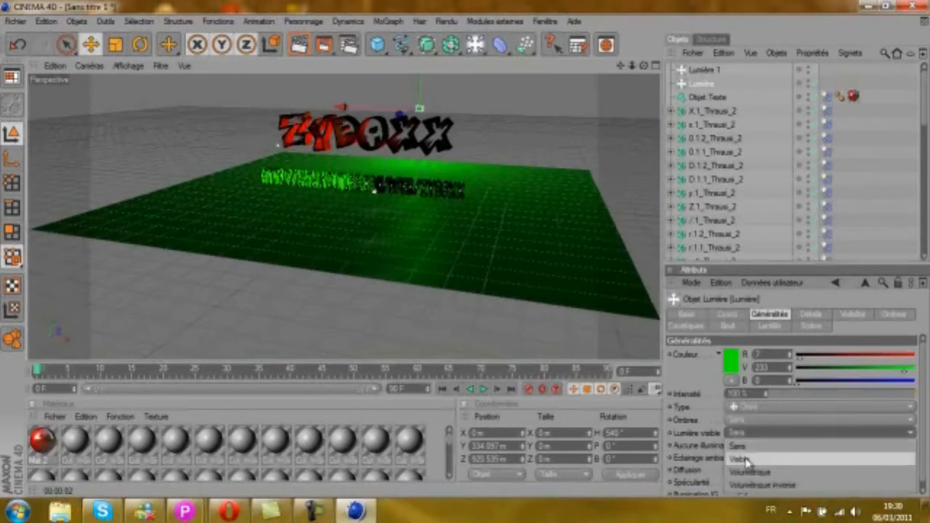
left_click(746, 460)
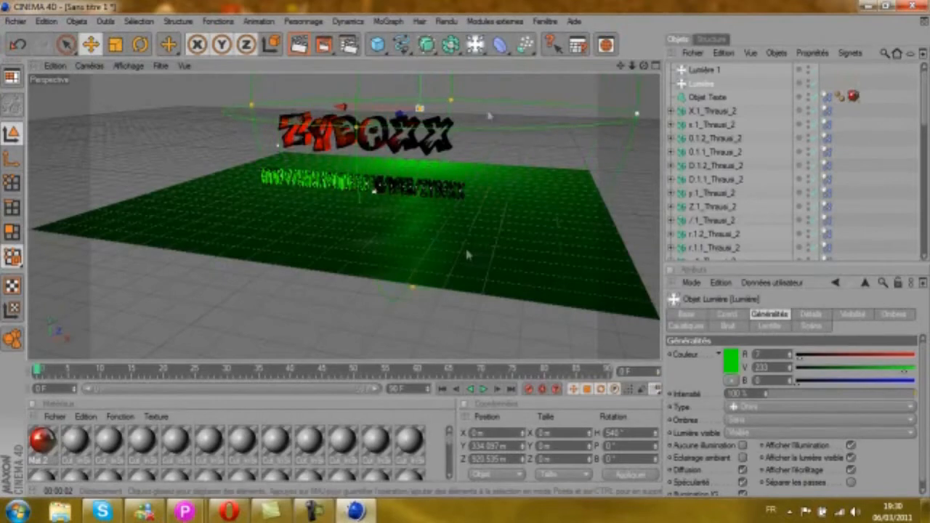
left_click(298, 44)
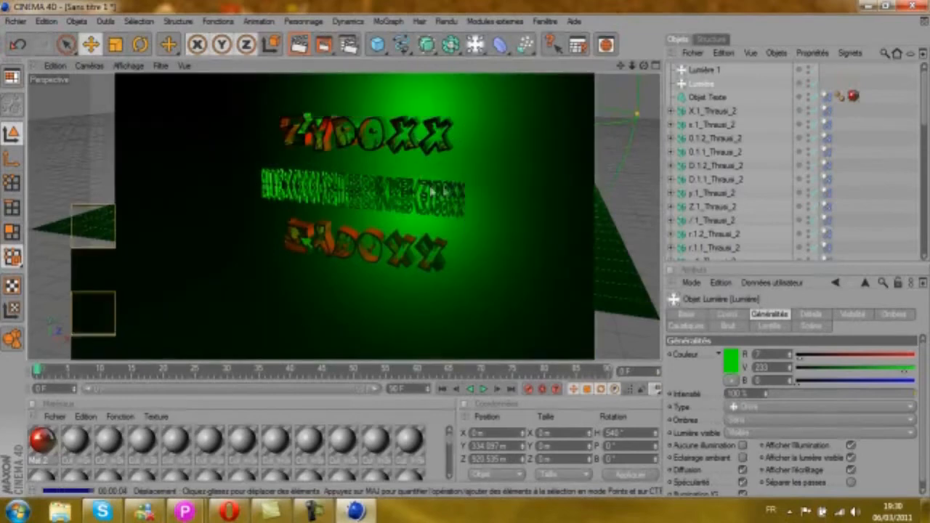
left_click(470, 150)
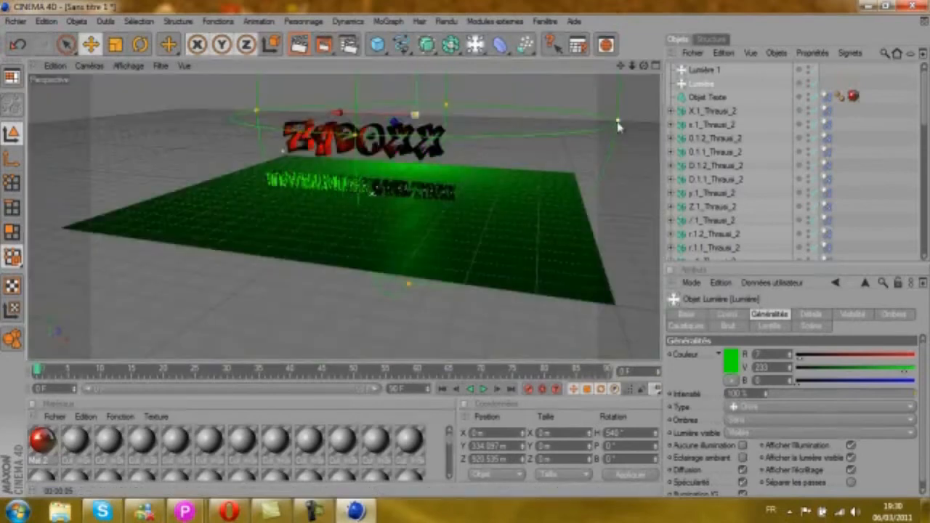
Shrink the green light's visible radius to a small glow, then raise the light to about 407 m in Y.
left_click_drag(609, 124, 553, 119)
left_click_drag(455, 116, 425, 115)
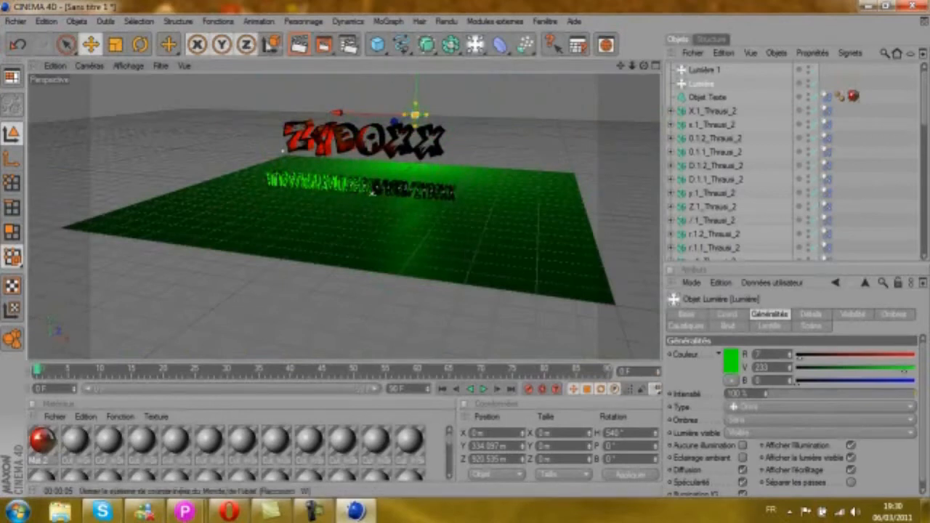
left_click(298, 44)
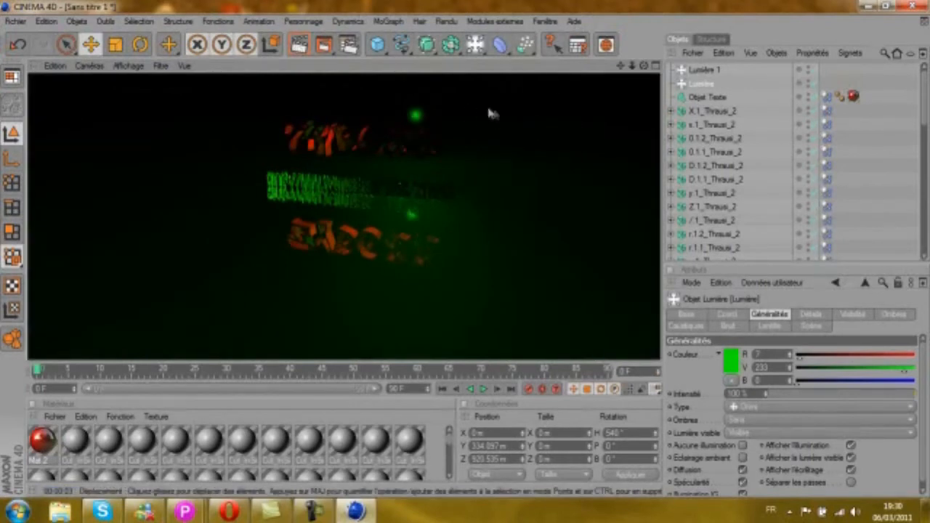
scroll(499, 114, "down", 1)
left_click_drag(408, 95, 408, 84)
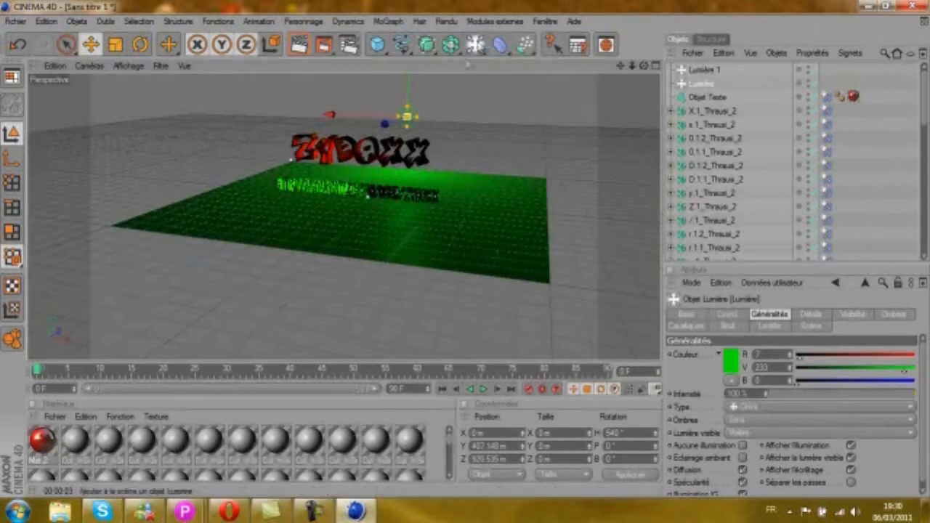
Move the second light (Lumière.1) in front of the texts to about -1126 m in Z and 451 m in Y, and preview the render.
left_click(554, 45)
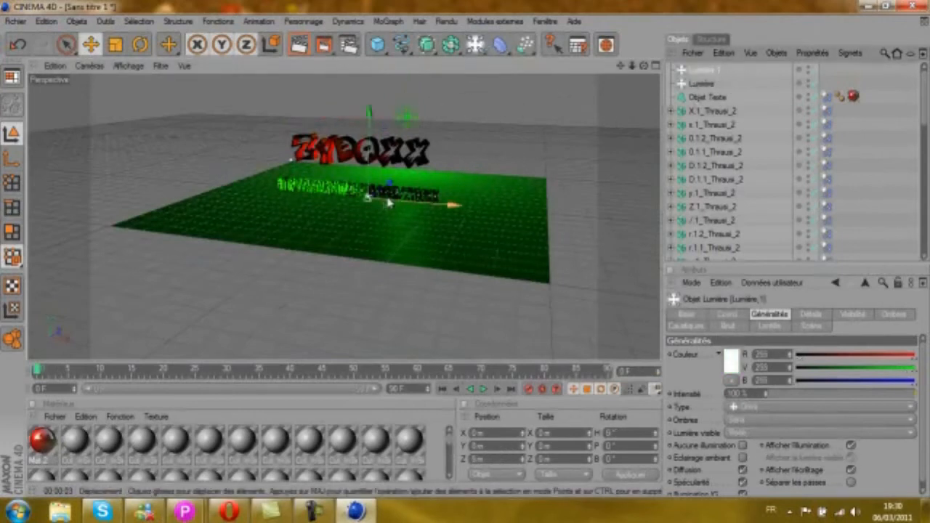
left_click_drag(461, 258, 467, 257)
left_click_drag(279, 182, 274, 99)
left_click_drag(468, 255, 467, 260)
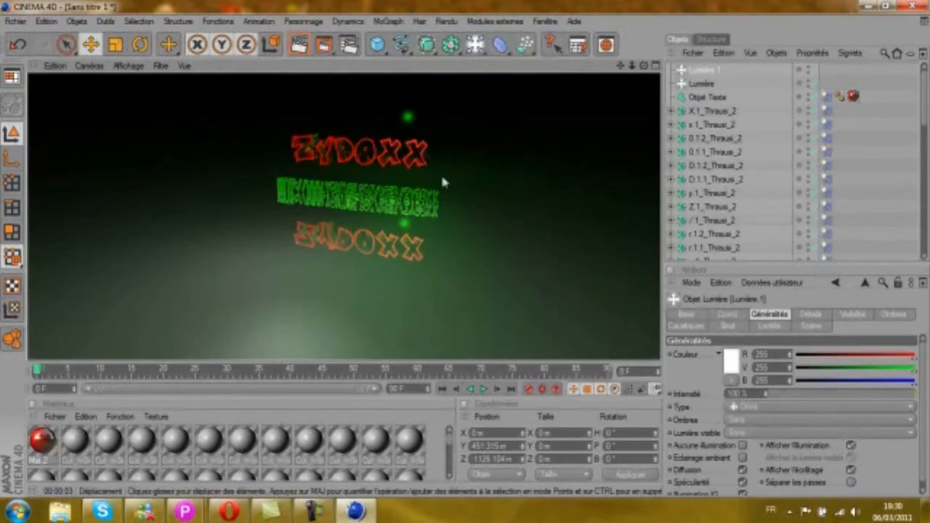
left_click(391, 158)
Render the view from a different angle to check how both lights illuminate the texts and floor.
scroll(419, 160, "up", 1)
scroll(471, 149, "down", 2)
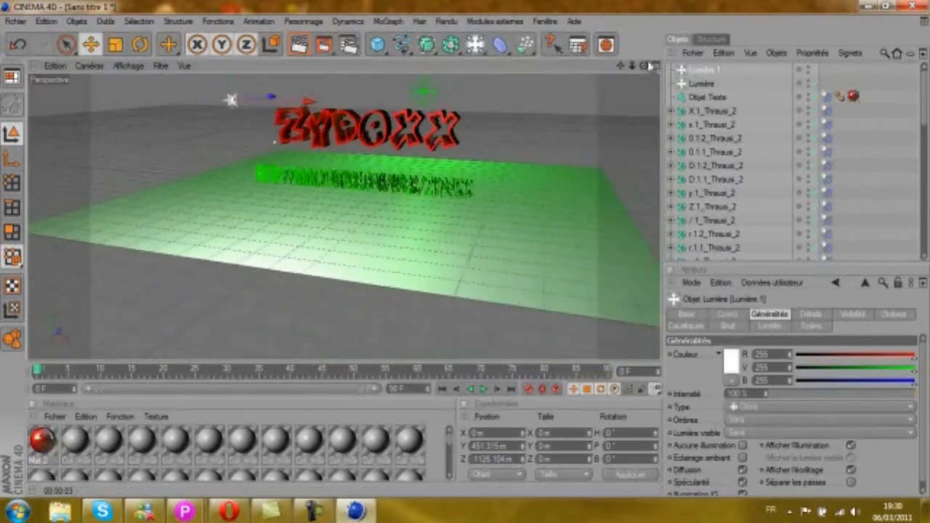
left_click_drag(459, 261, 482, 258)
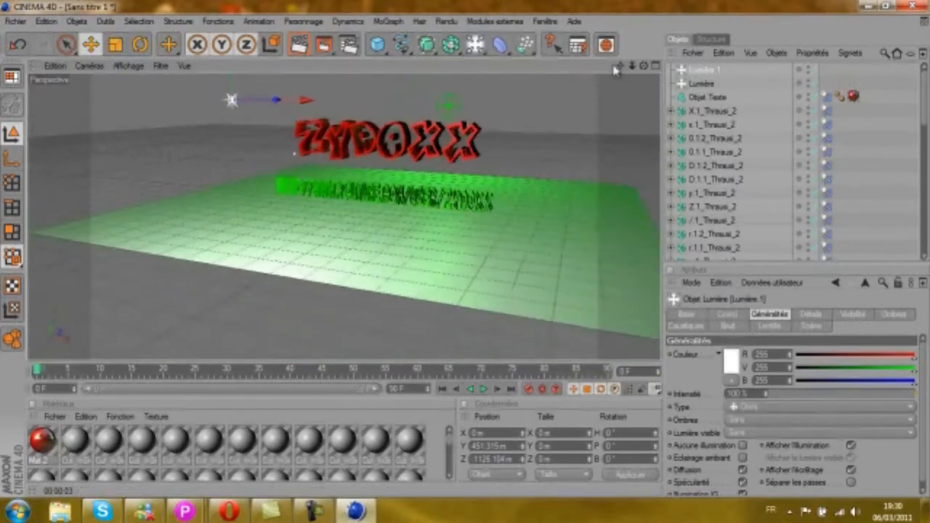
left_click_drag(620, 67, 463, 259)
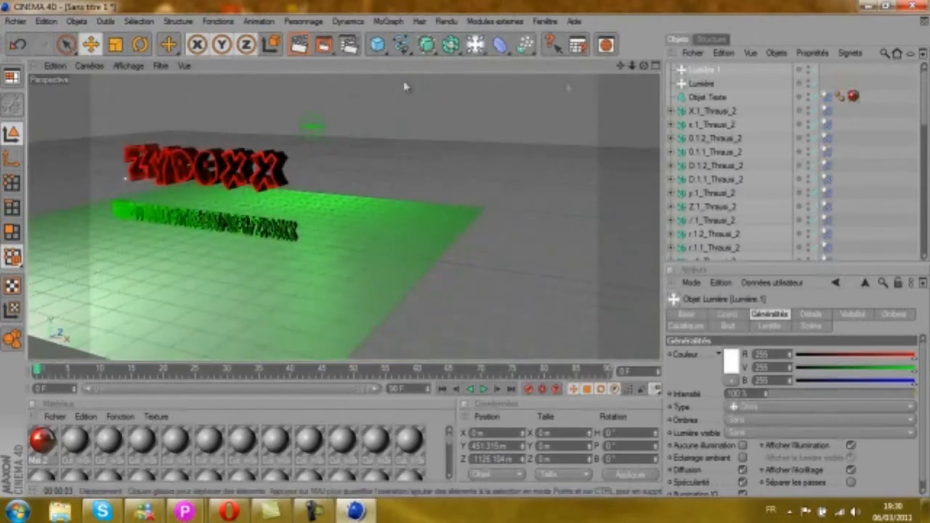
left_click(299, 45)
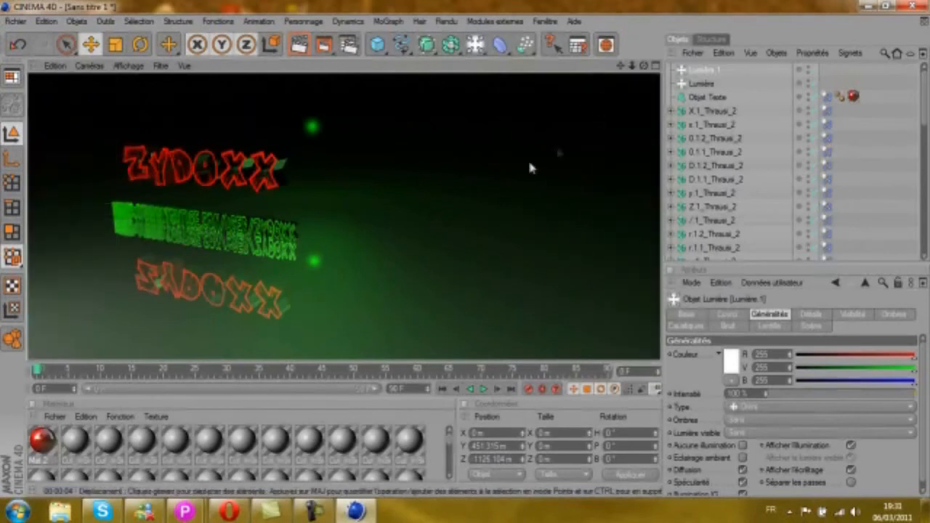
left_click(519, 188)
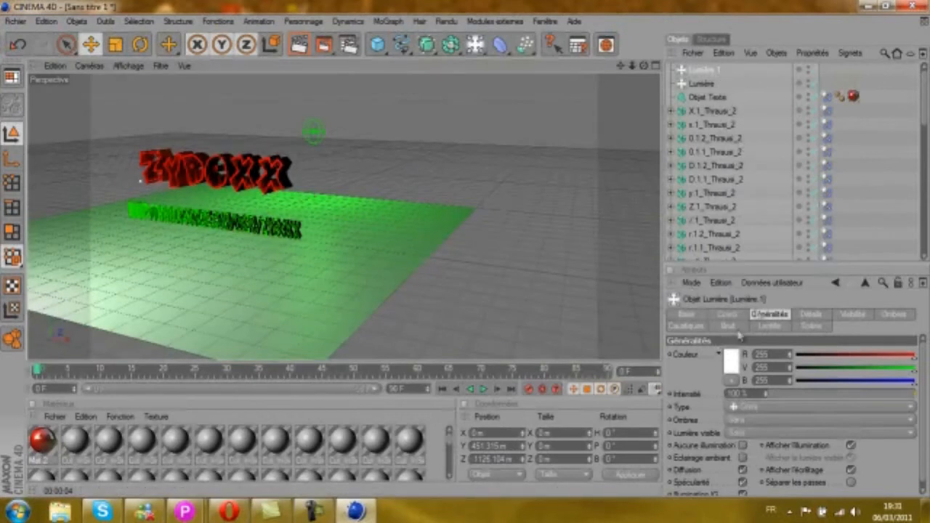
Set the second light's shadows to soft shadow maps (Masques d'ombres, ombres diffuses) and preview the render.
left_click(746, 422)
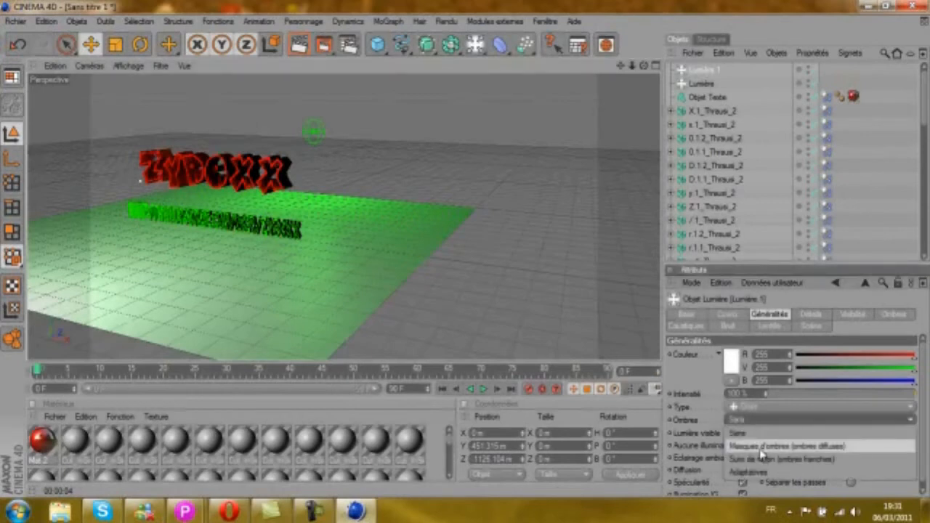
left_click(762, 450)
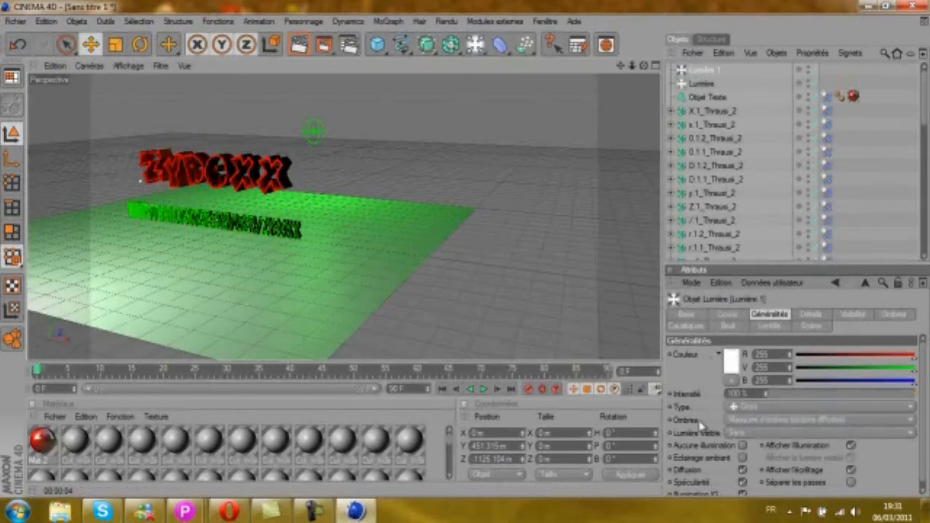
key("ctrl+r")
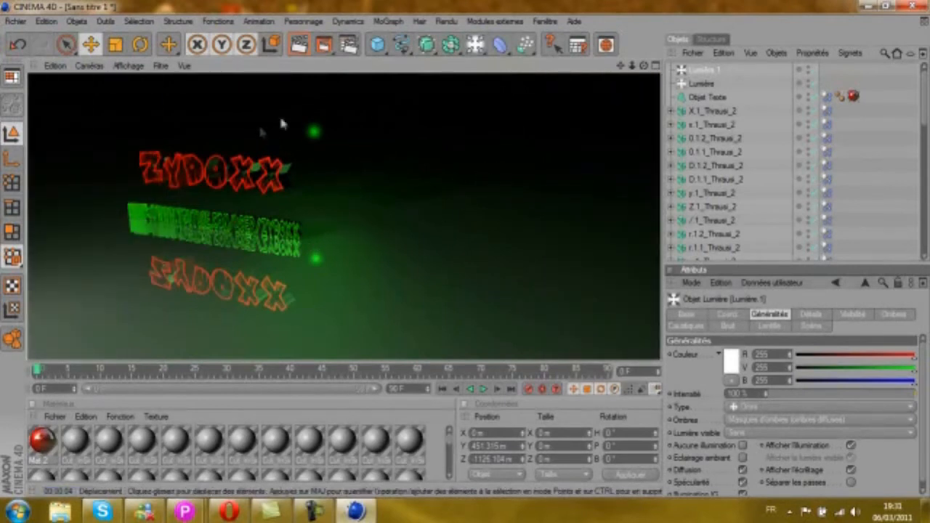
left_click(314, 134)
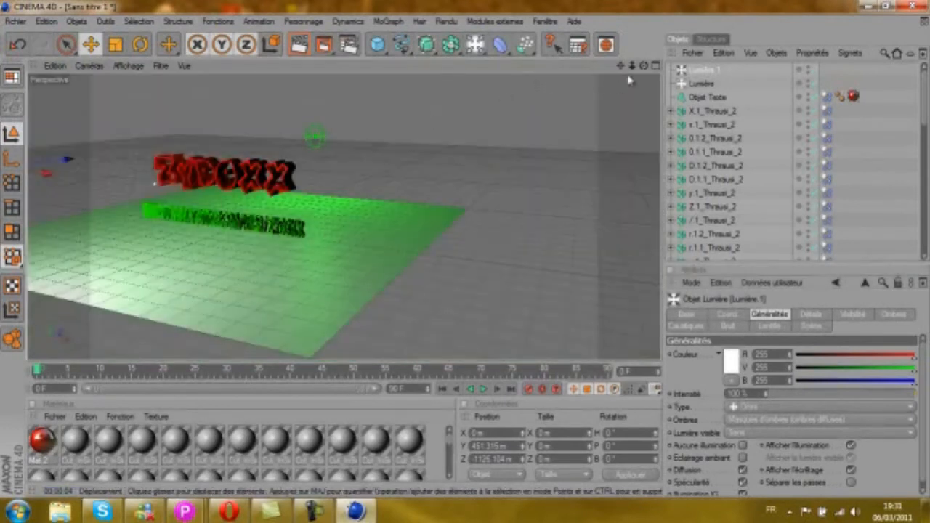
Set the animation's end frame to 250 and extend the displayed timeline range to the full length.
left_click_drag(621, 66, 449, 190)
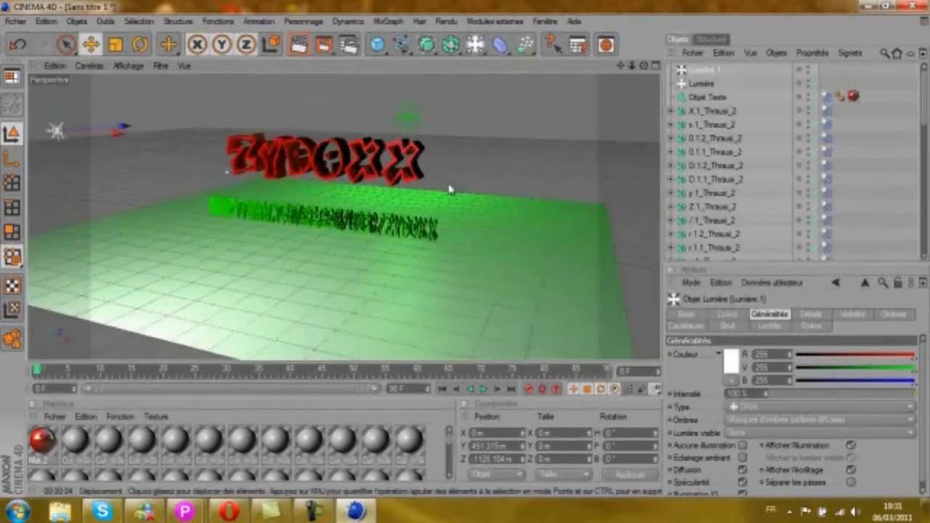
scroll(518, 88, "up", 1)
left_click_drag(620, 67, 470, 257)
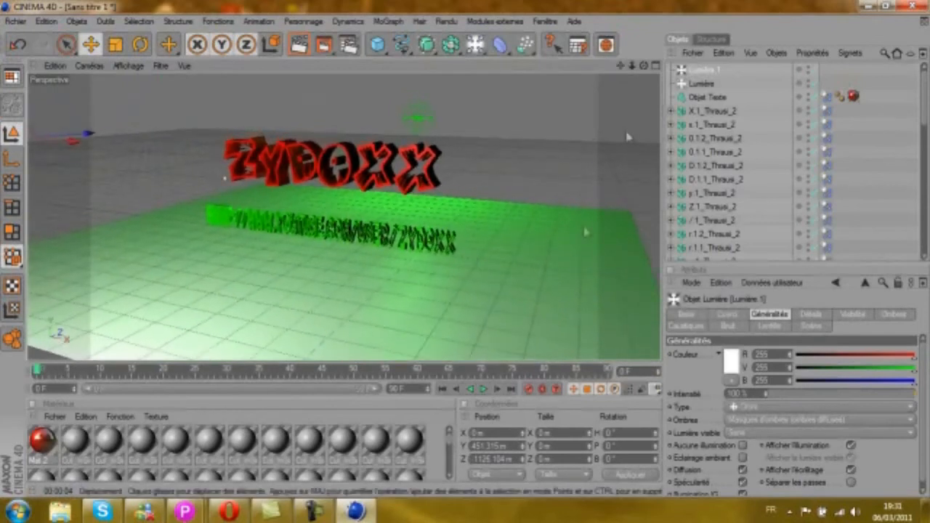
left_click(396, 389)
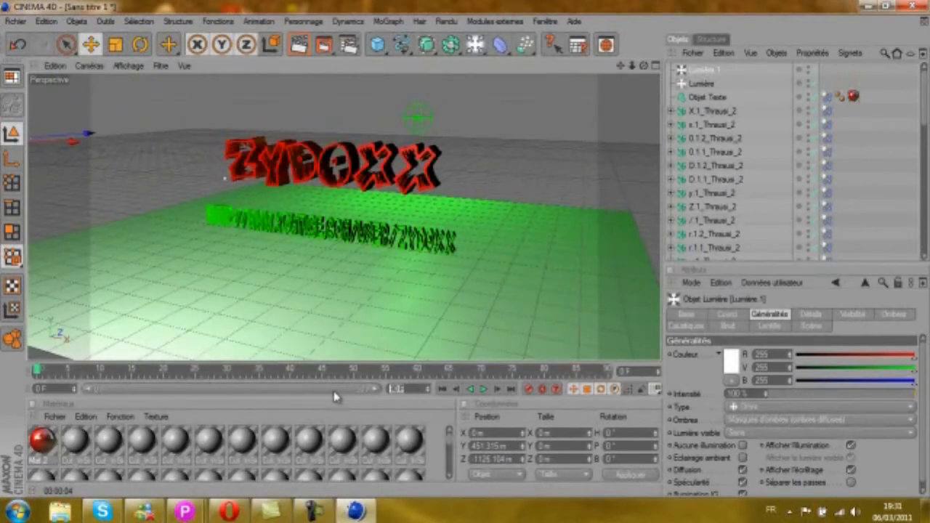
key("Return")
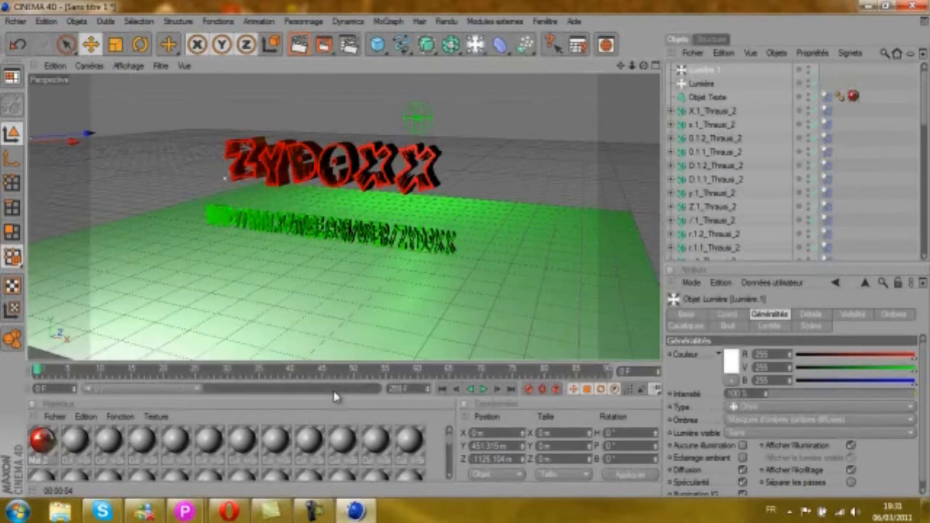
left_click_drag(198, 389, 367, 390)
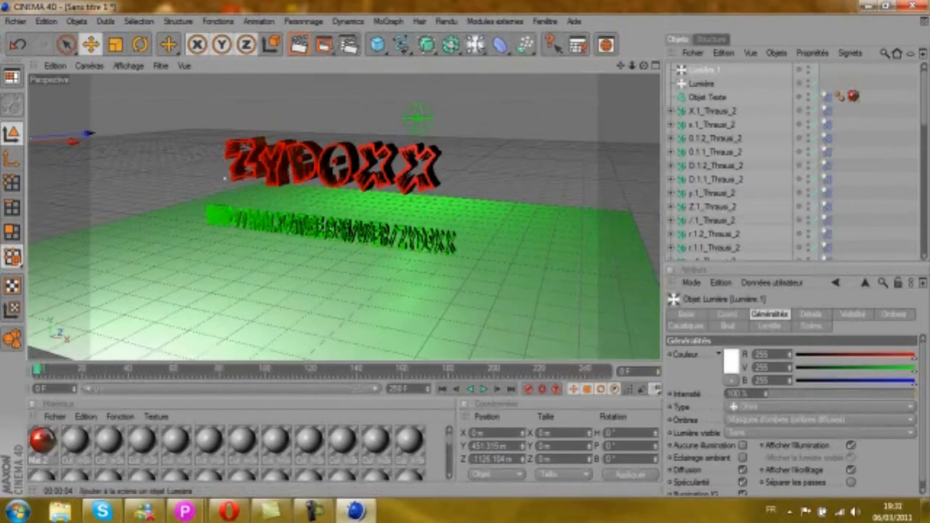
Add a camera object from the current view framing both texts and make it the active view camera.
left_click(475, 45)
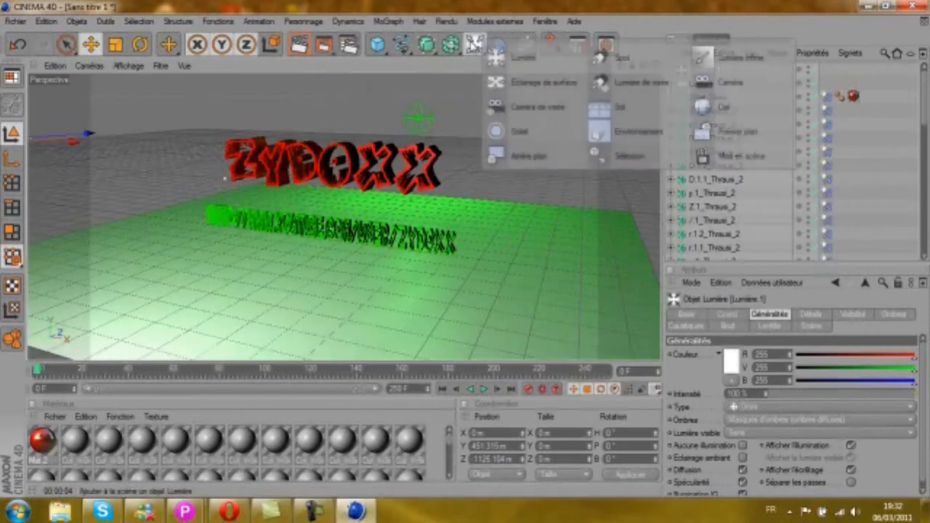
left_click(722, 86)
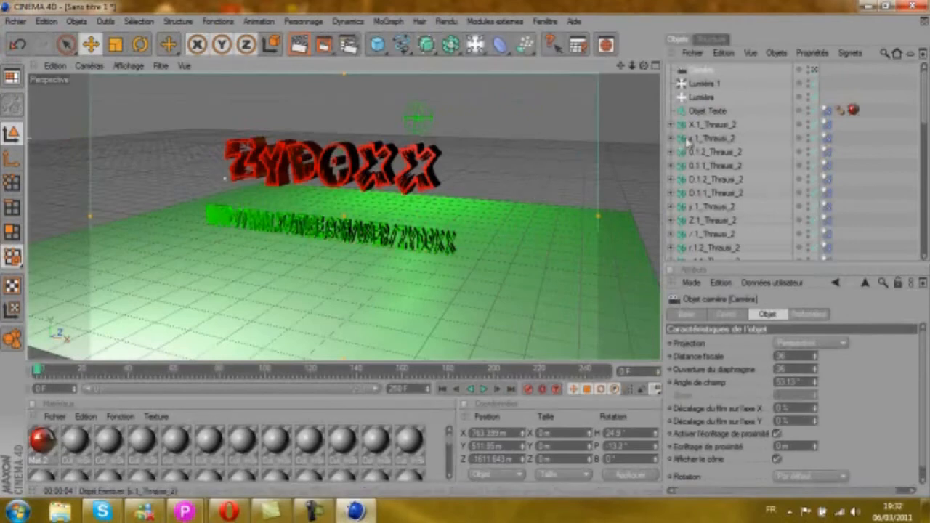
scroll(456, 186, "down", 5)
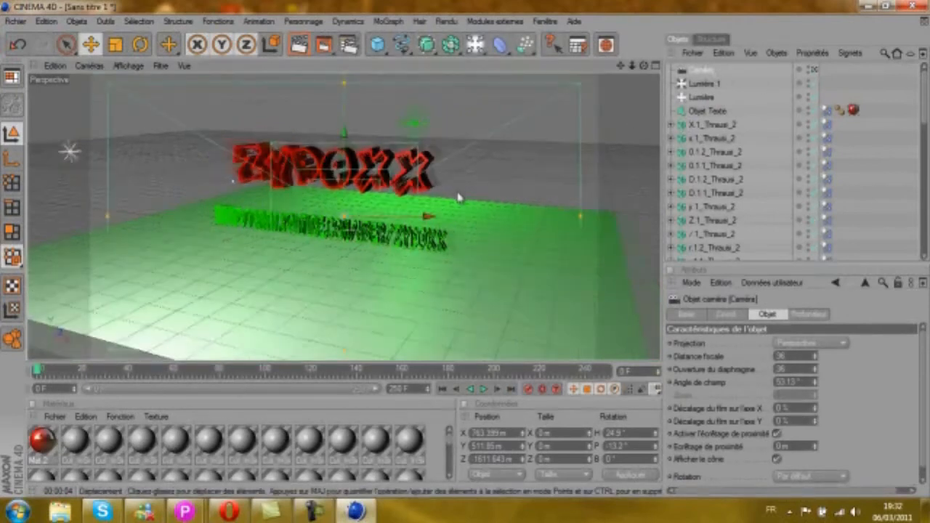
scroll(463, 199, "up", 6)
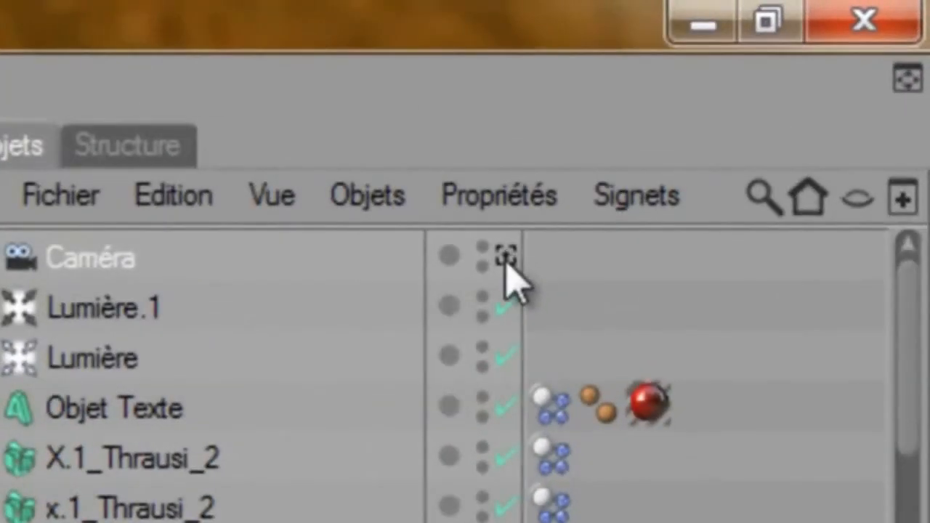
left_click(507, 259)
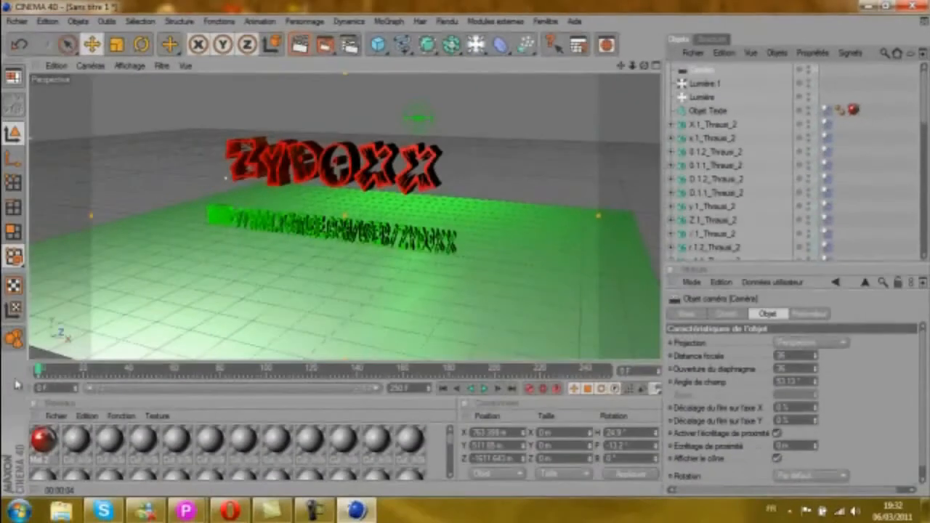
Keyframe the camera at frames 100 and 200, panning and orbiting around the fallen red text and moving closer to it.
left_click_drag(40, 373, 269, 378)
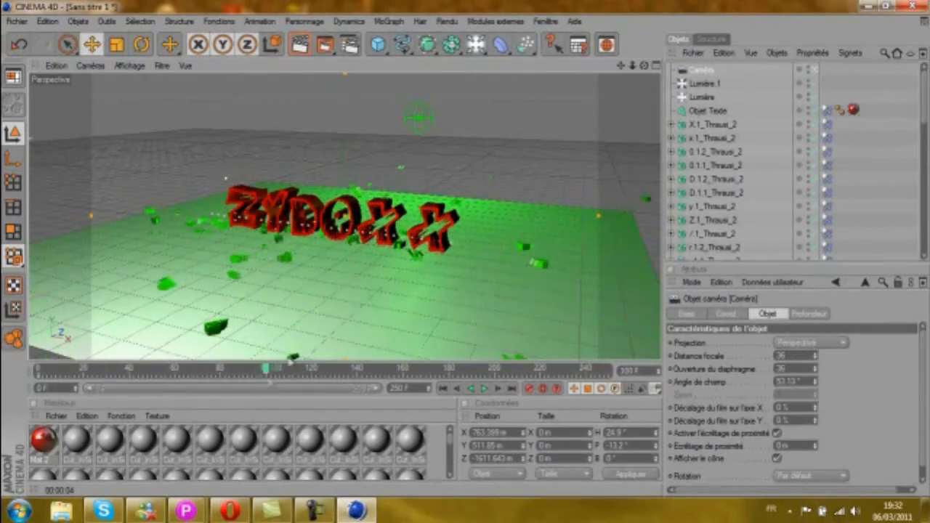
left_click_drag(621, 66, 745, 72)
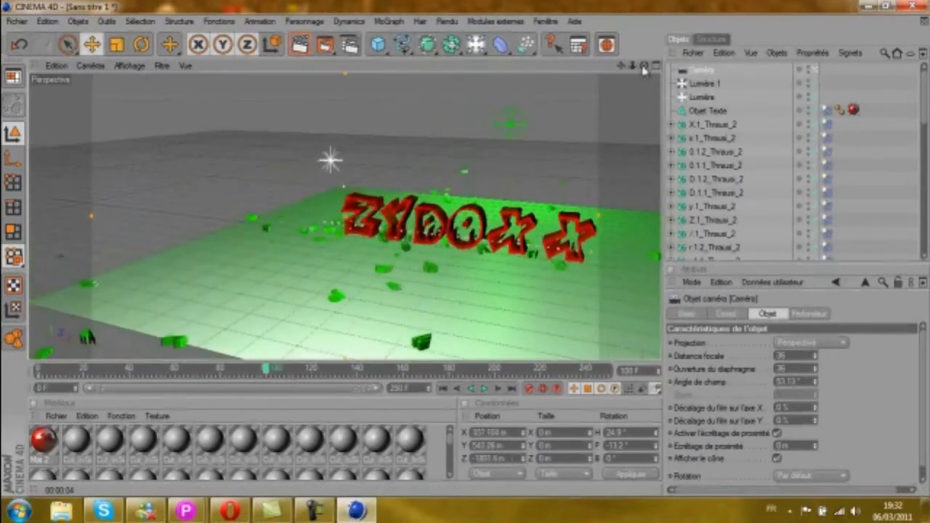
left_click_drag(644, 69, 465, 256)
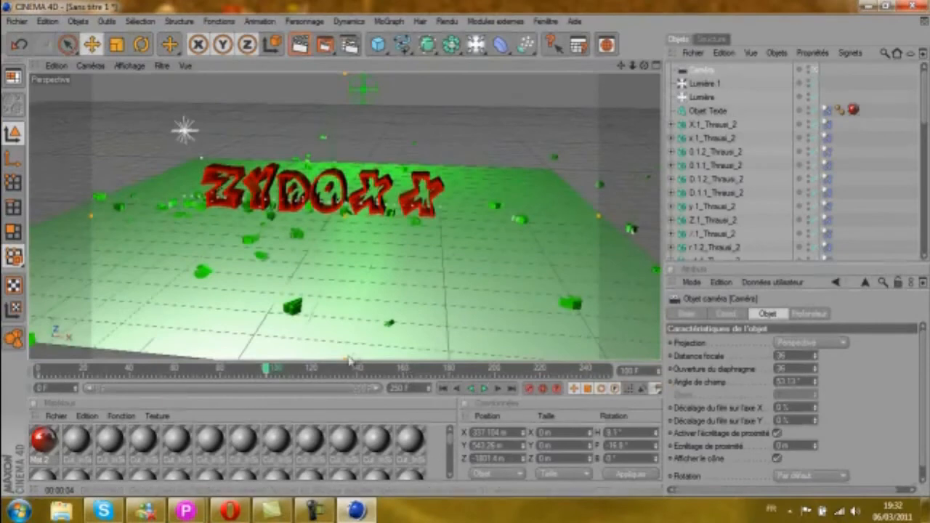
left_click_drag(263, 370, 496, 388)
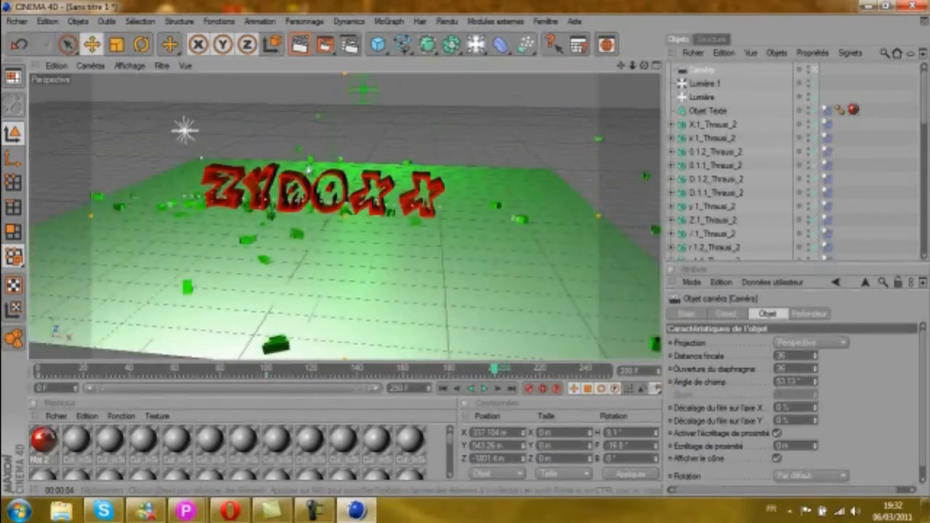
scroll(330, 161, "up", 4)
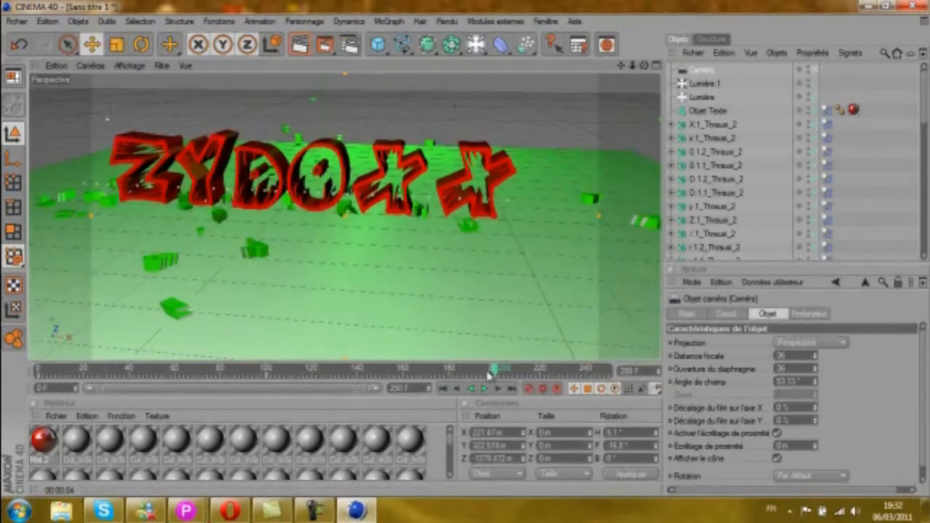
At frame 250, orbit the camera and fly it forward through the red letters past the debris, and record a keyframe.
left_click_drag(497, 372, 607, 370)
left_click_drag(644, 65, 467, 250)
scroll(582, 117, "up", 5)
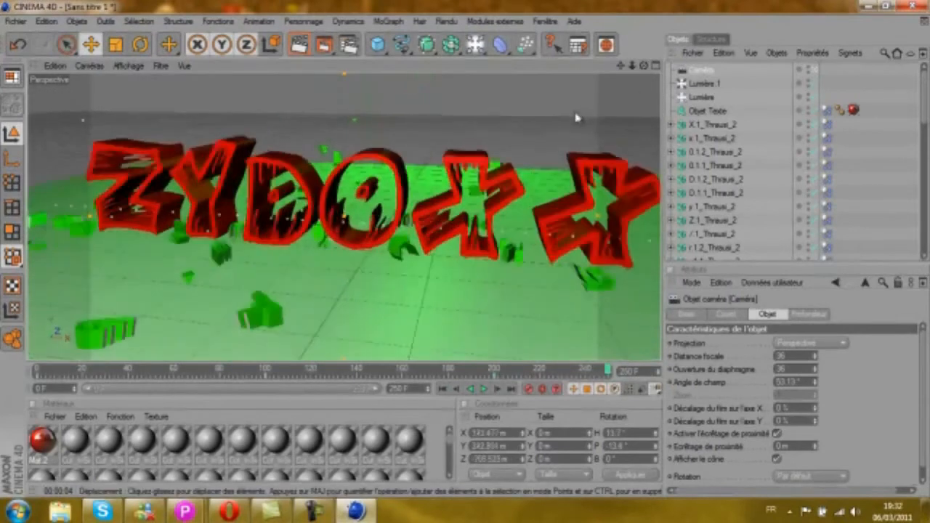
scroll(567, 122, "up", 2)
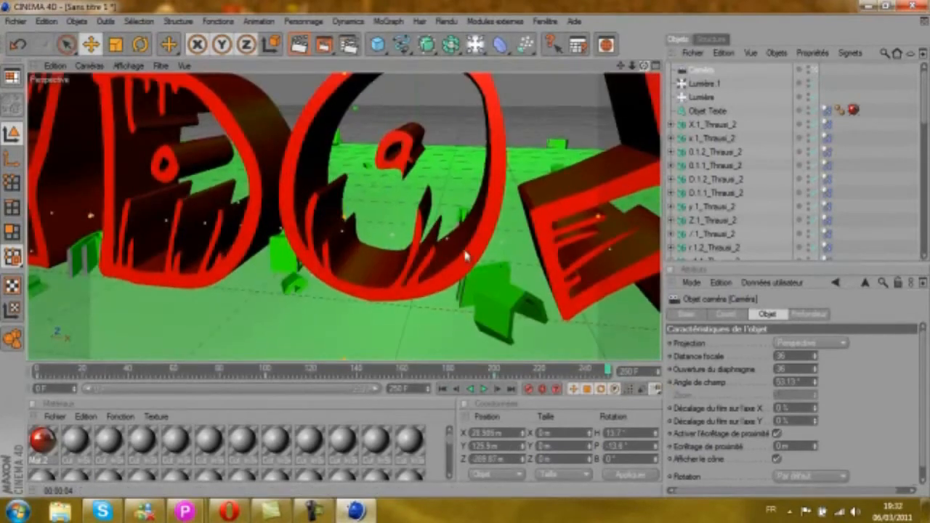
scroll(468, 256, "up", 5)
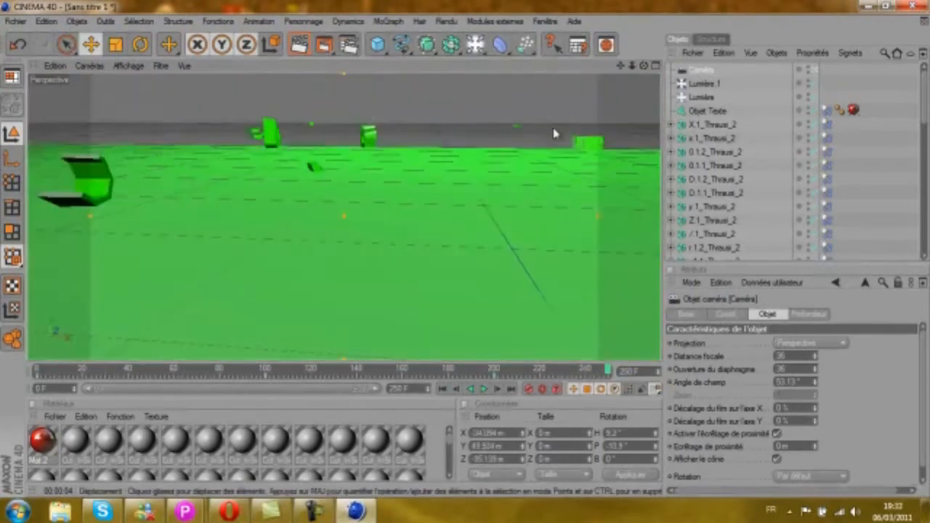
scroll(554, 133, "up", 2)
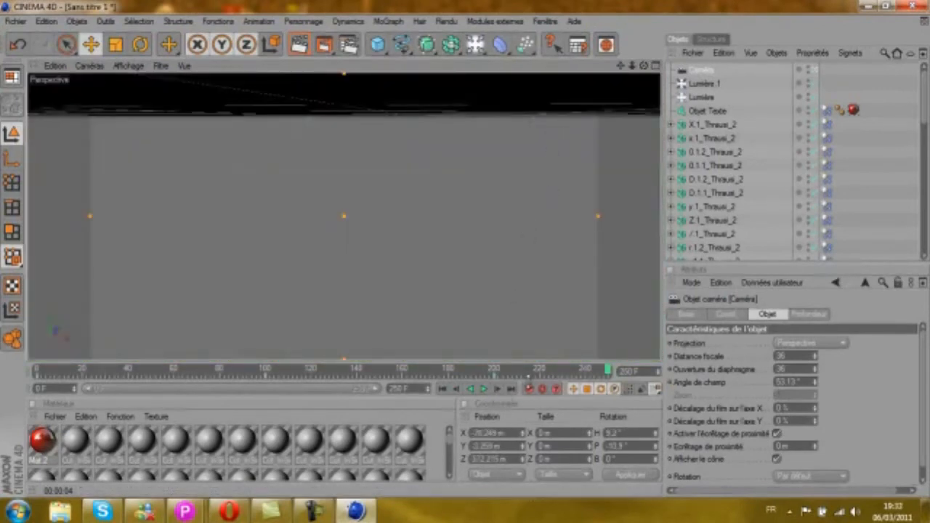
left_click(529, 391)
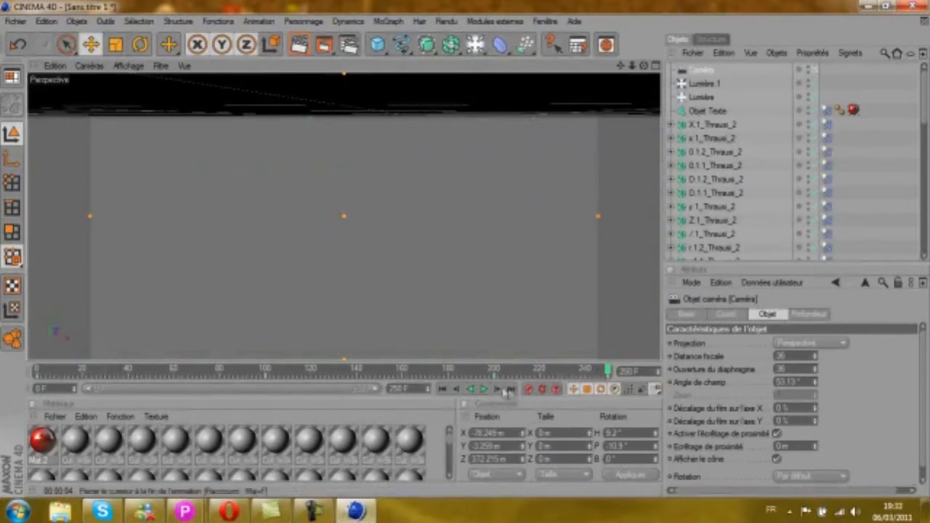
Play the animation to check the camera movement and return the timeline to frame 0.
left_click(484, 390)
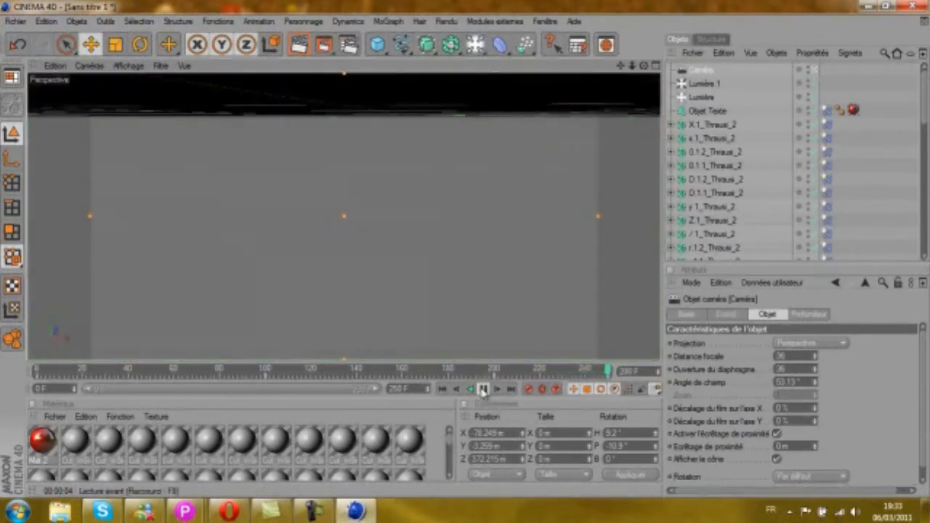
left_click(483, 391)
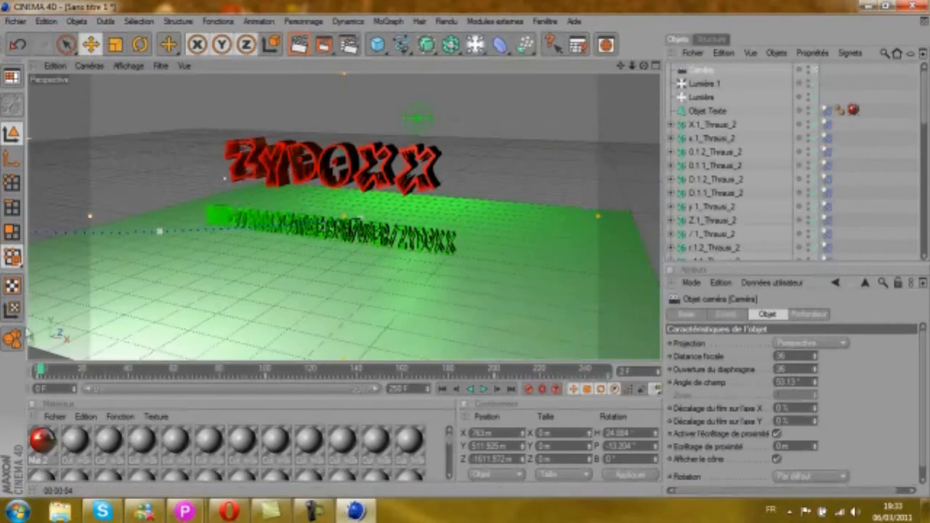
left_click_drag(40, 371, 36, 370)
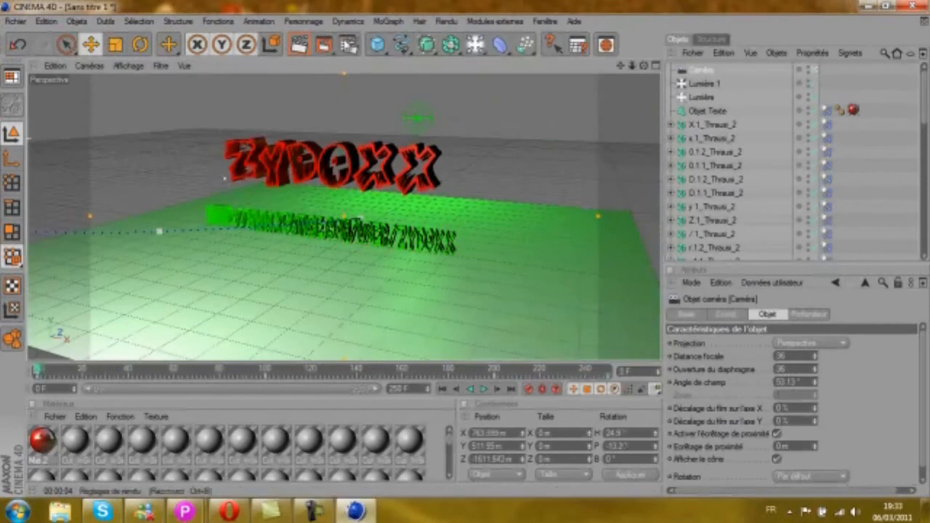
Review the output size and frame range, file saving and anti-aliasing options in the render settings.
left_click(348, 44)
left_click(146, 53)
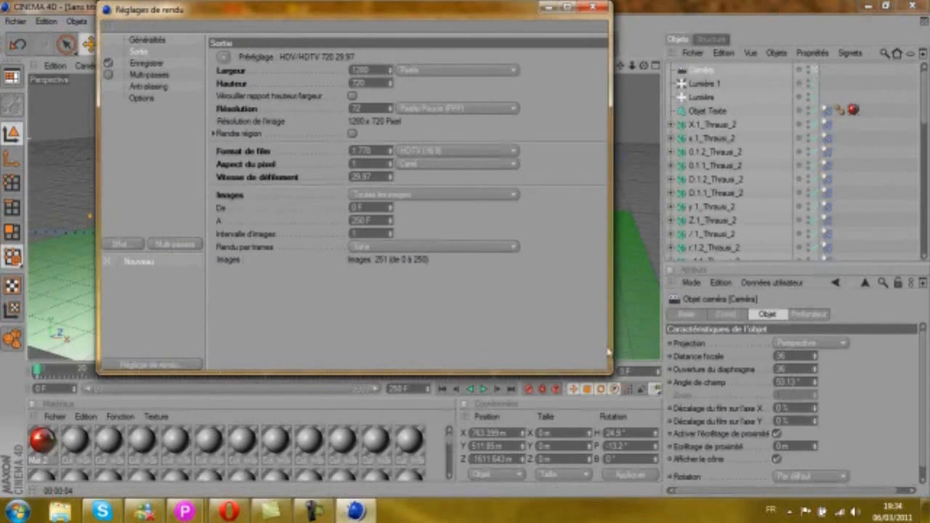
left_click(147, 66)
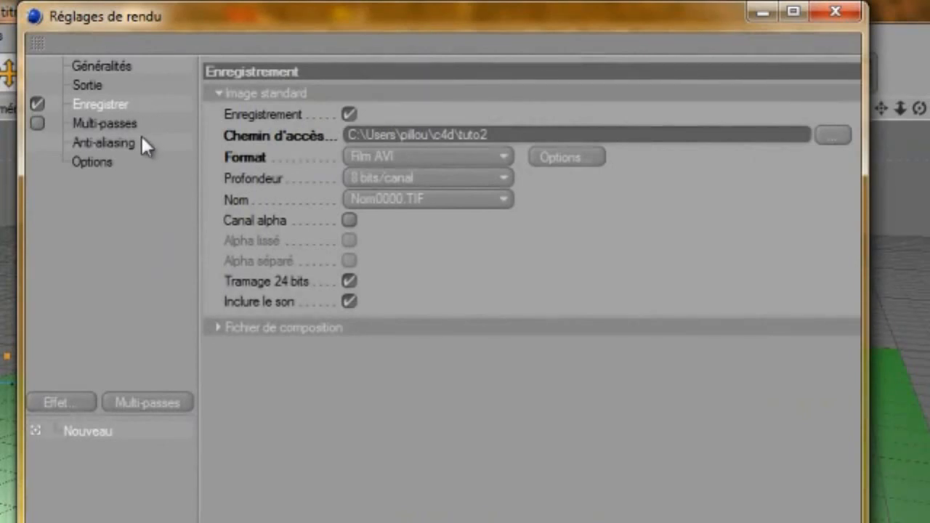
left_click(122, 143)
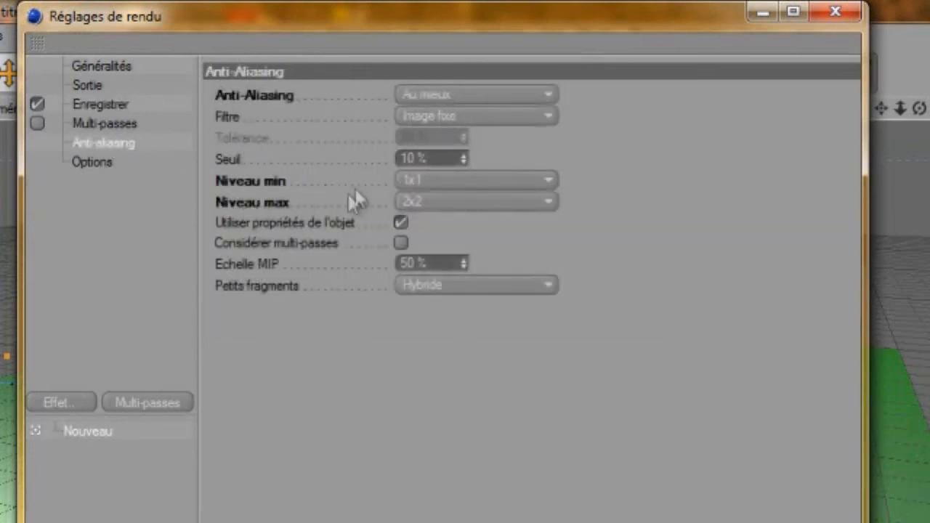
left_click(834, 12)
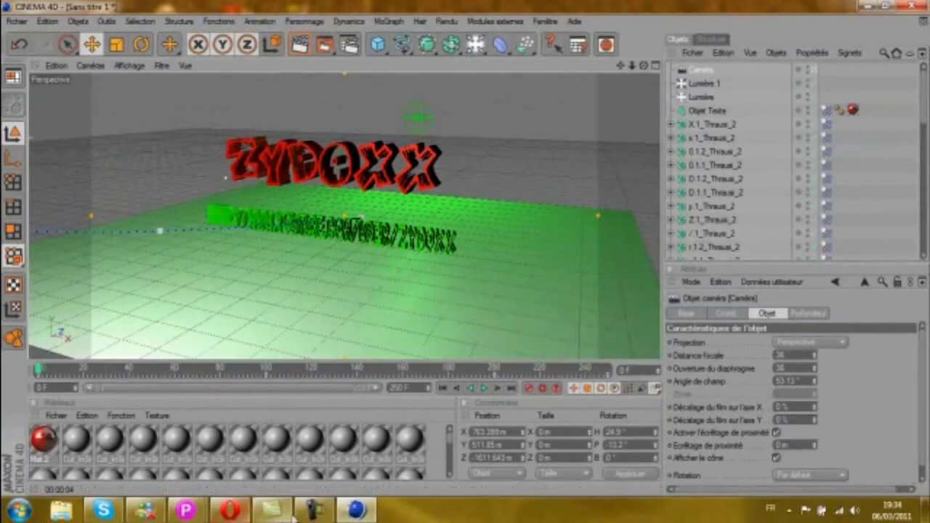
mouse_move(311, 511)
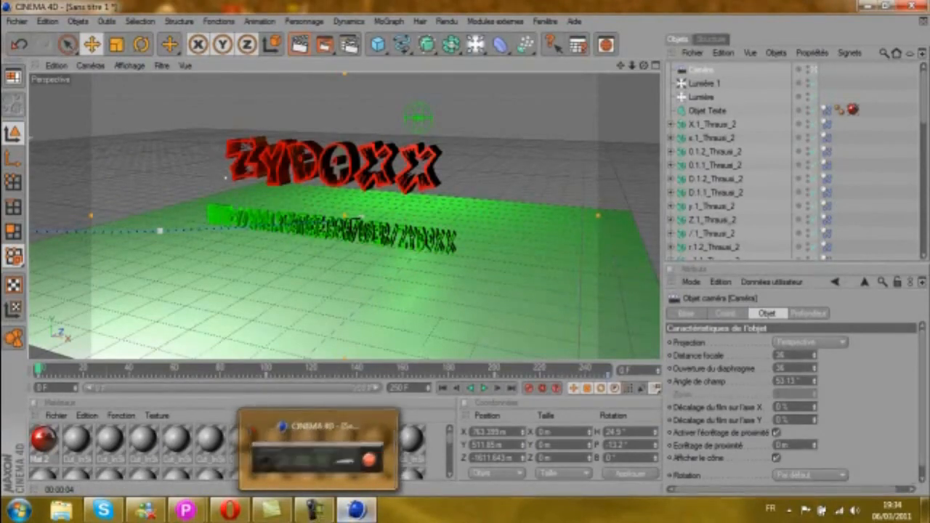
left_click(323, 513)
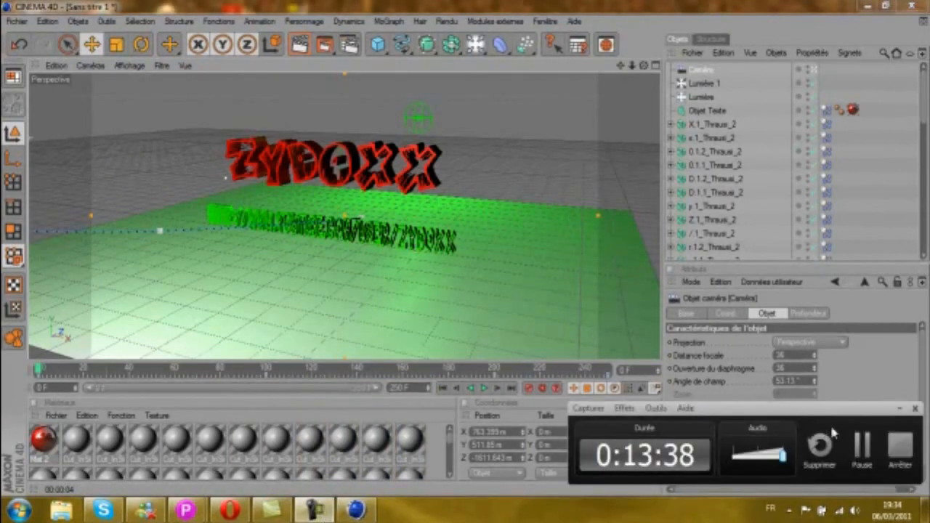